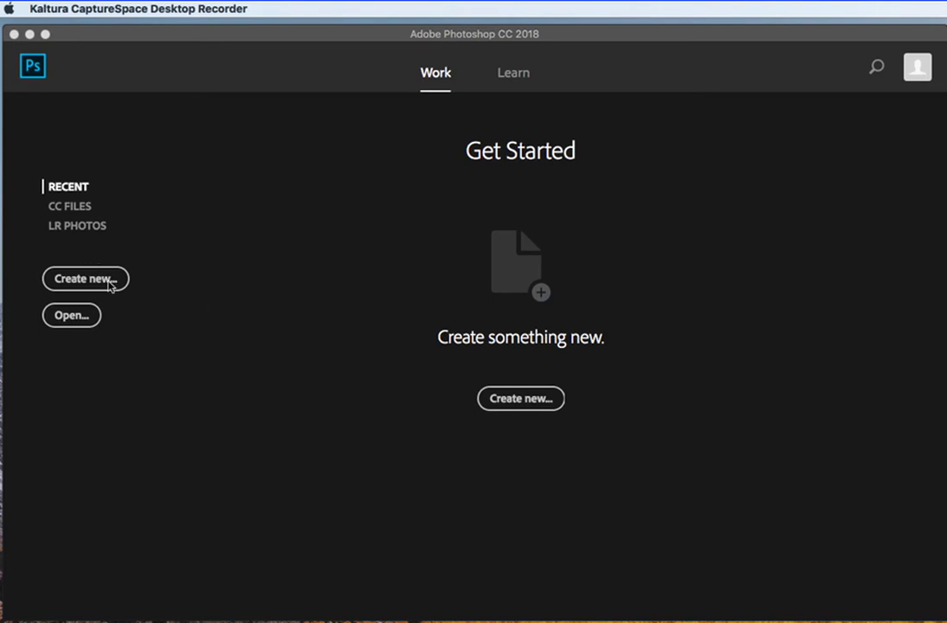
Start a new document and name it bo_project1_01.
click(528, 398)
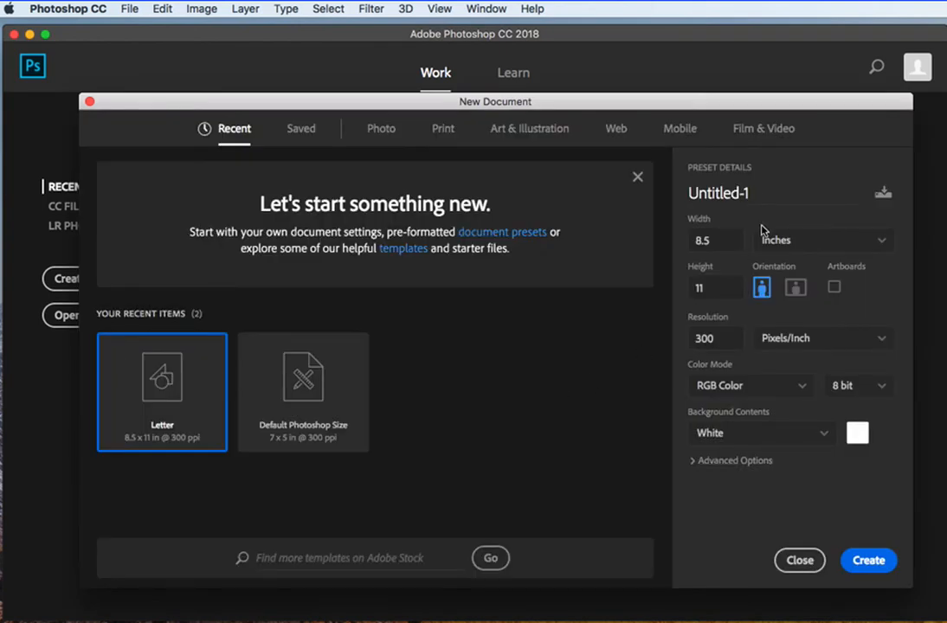
click(745, 192)
drag(745, 192, 672, 191)
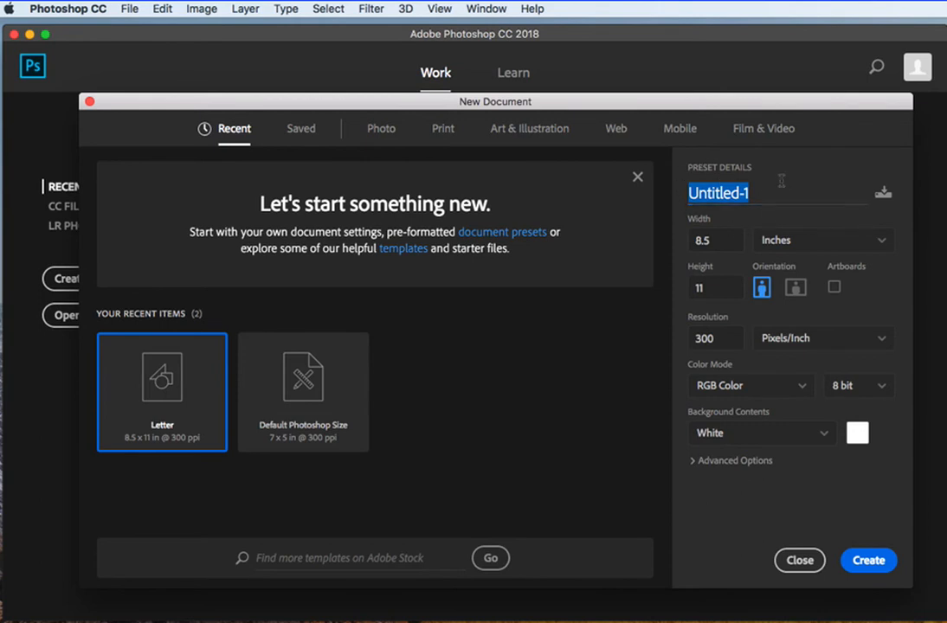
text(bo_)
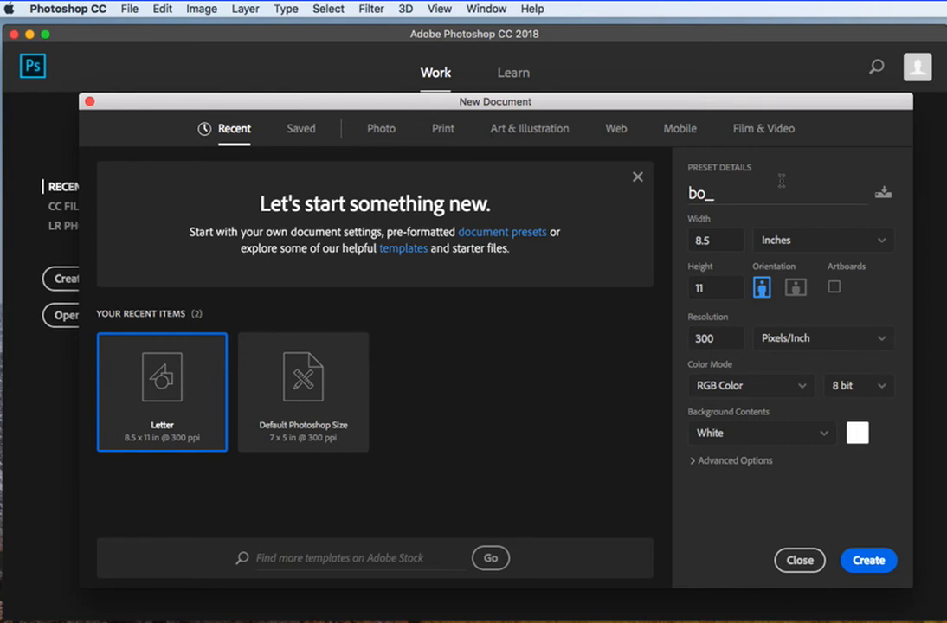
text(project1_01)
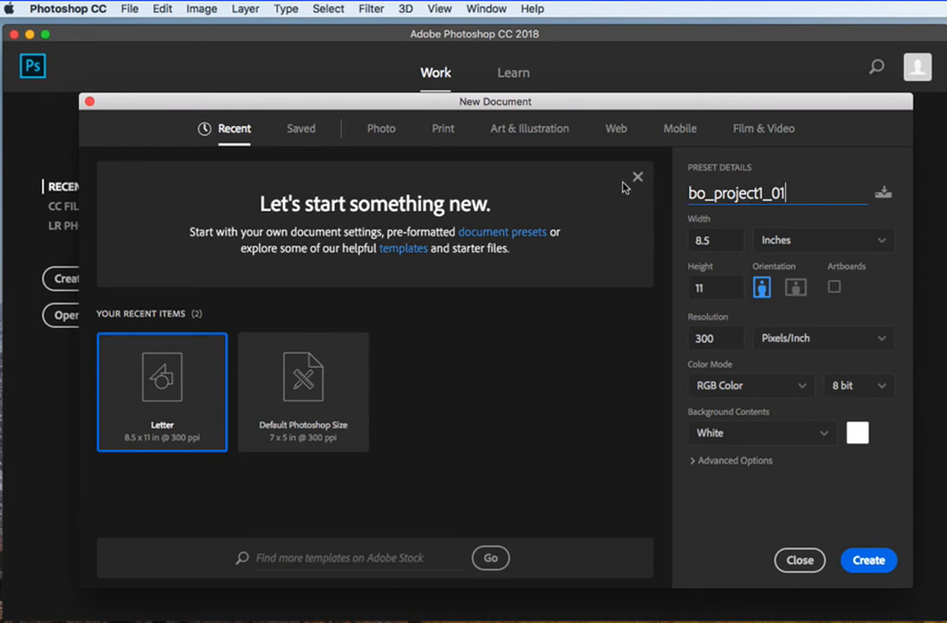
Create the document from the print Letter preset, 8.5 x 11 inches at 300 pixels/inch, in RGB Color.
click(443, 130)
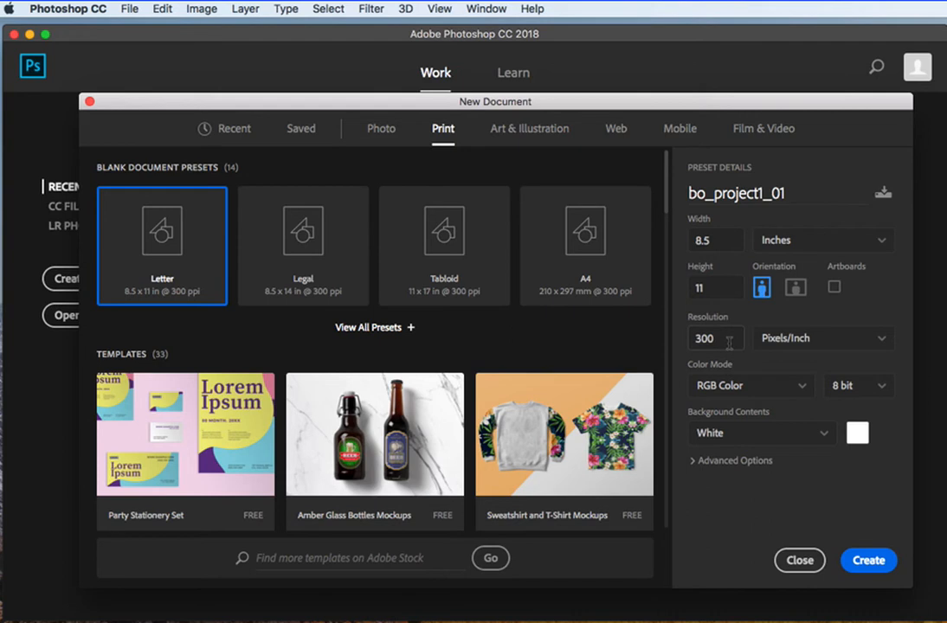
click(777, 390)
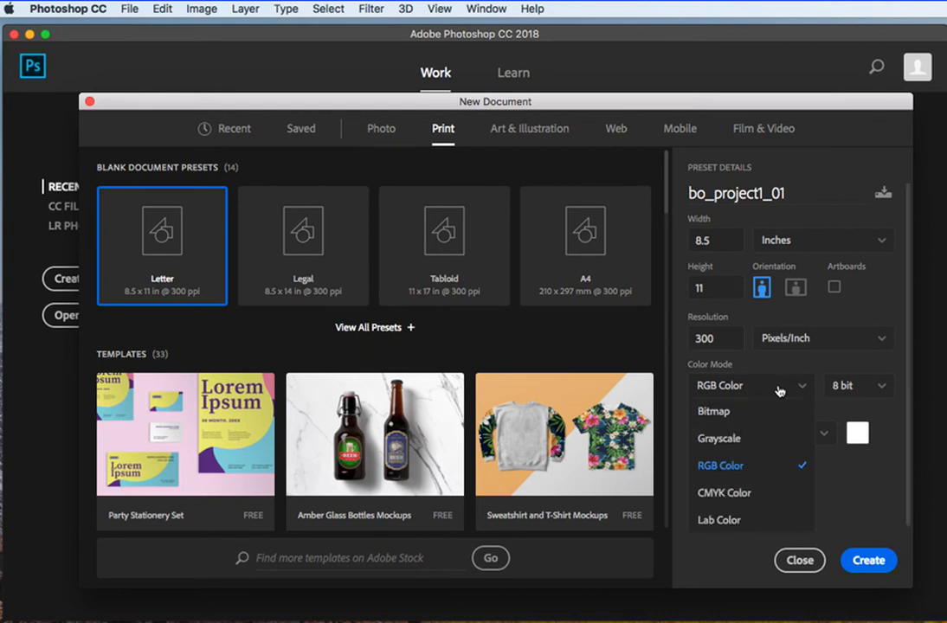
click(739, 465)
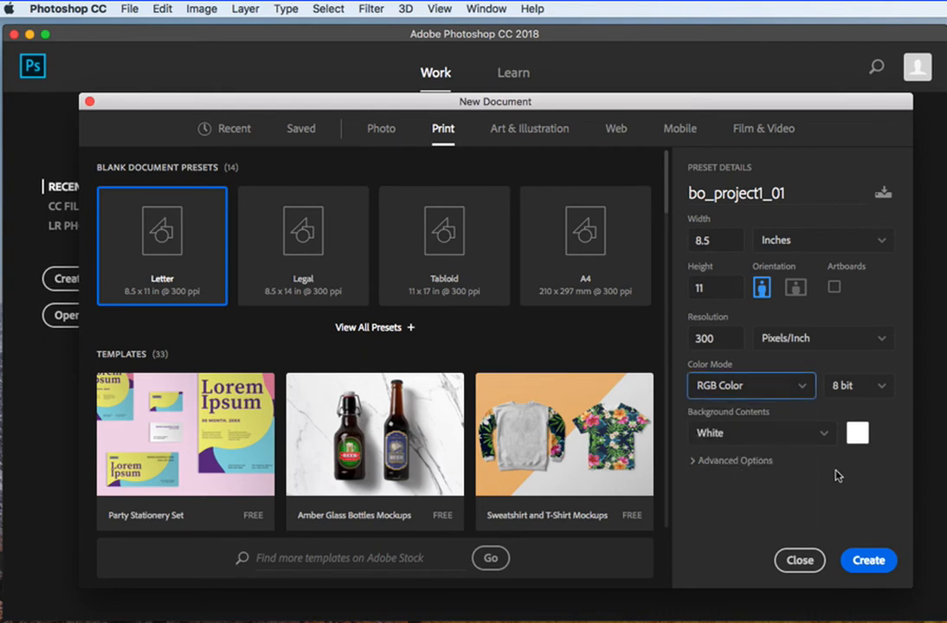
click(870, 561)
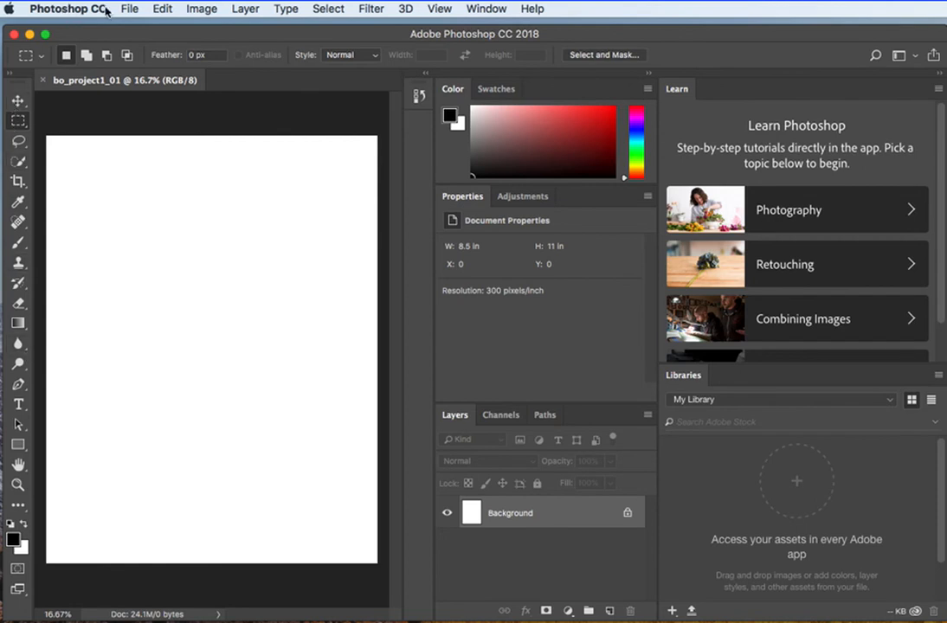
Switch the workspace to Painting.
click(475, 10)
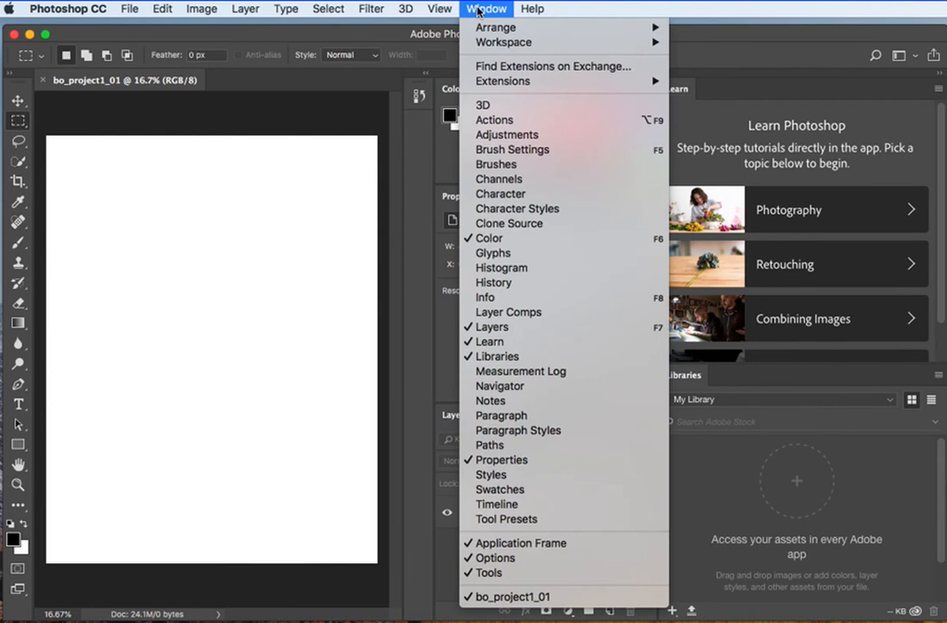
mouse_move(510, 48)
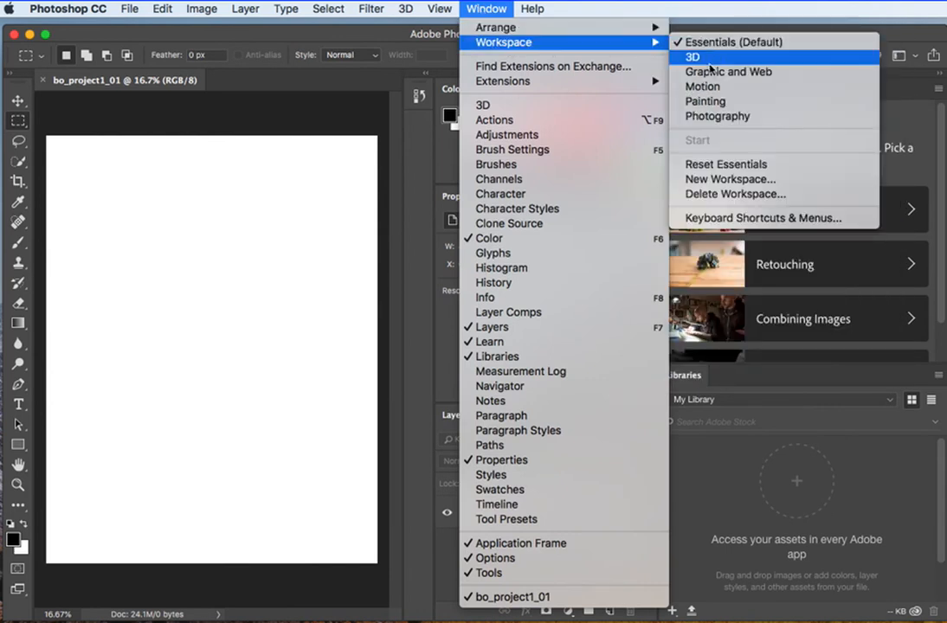
click(710, 109)
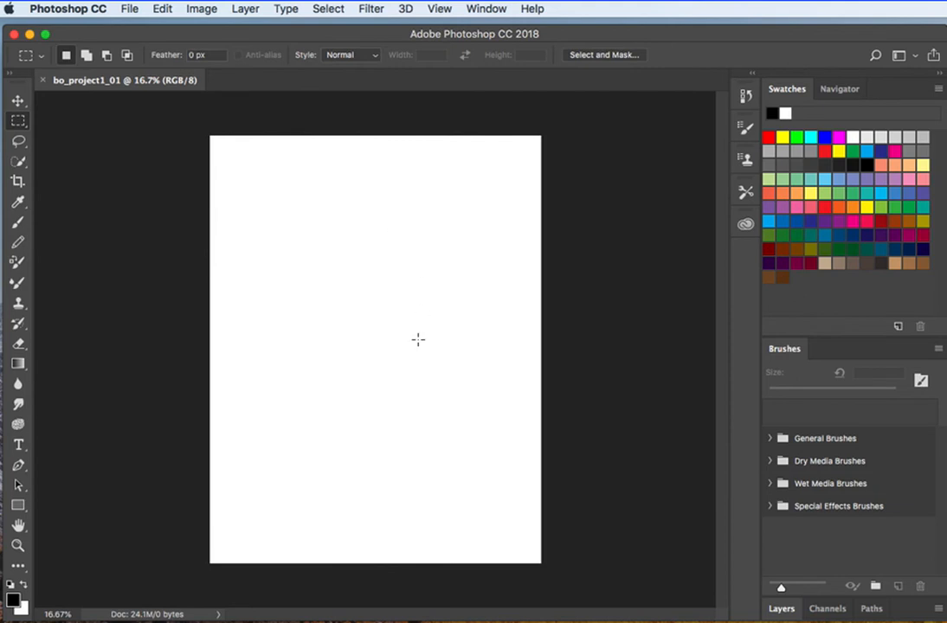
click(483, 9)
mouse_move(507, 39)
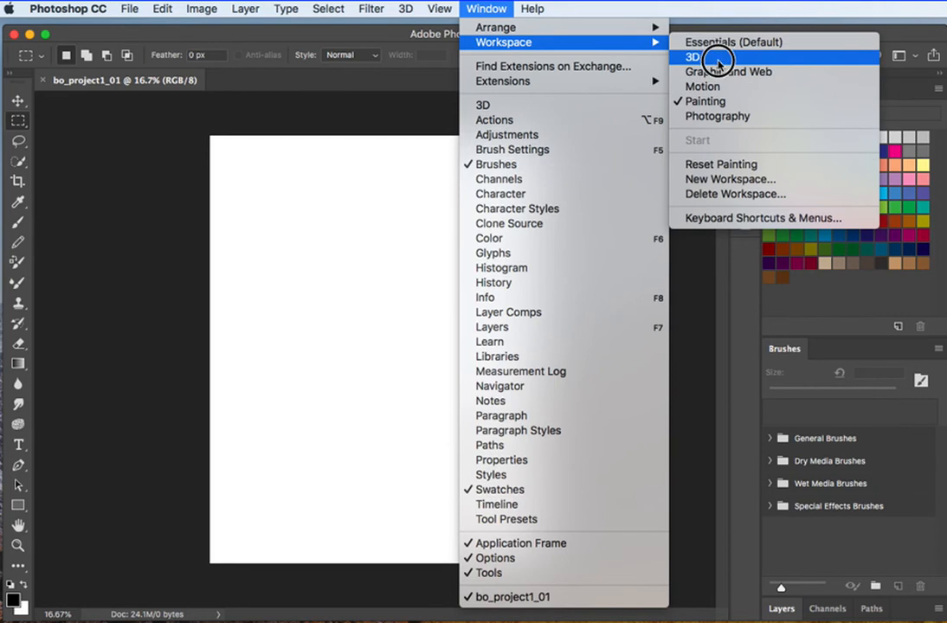
click(711, 103)
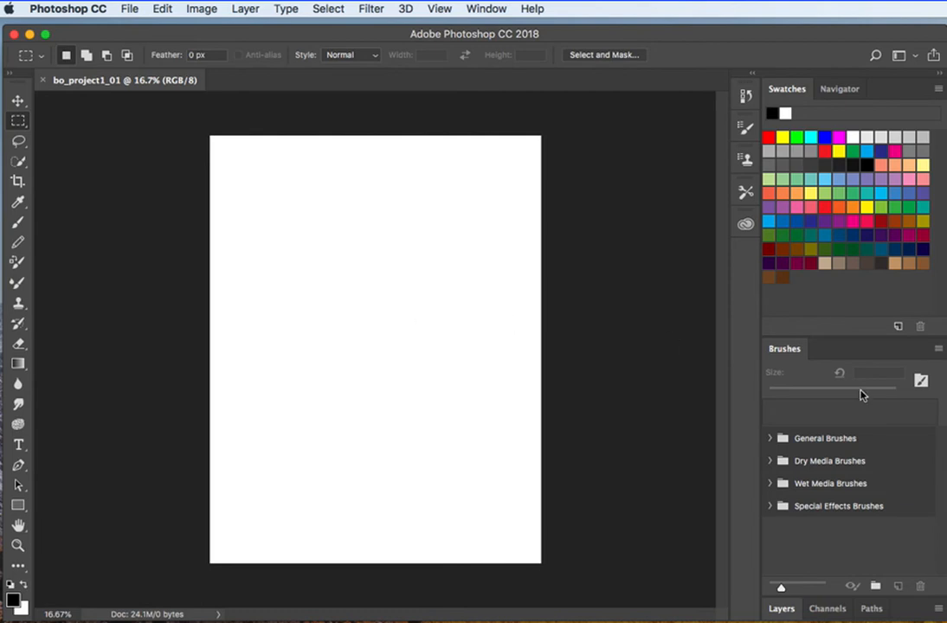
View the sketch IMG_20180829_125617.jpg in Preview, shrink its window to show the whole figure, and move the window out of the way.
click(779, 620)
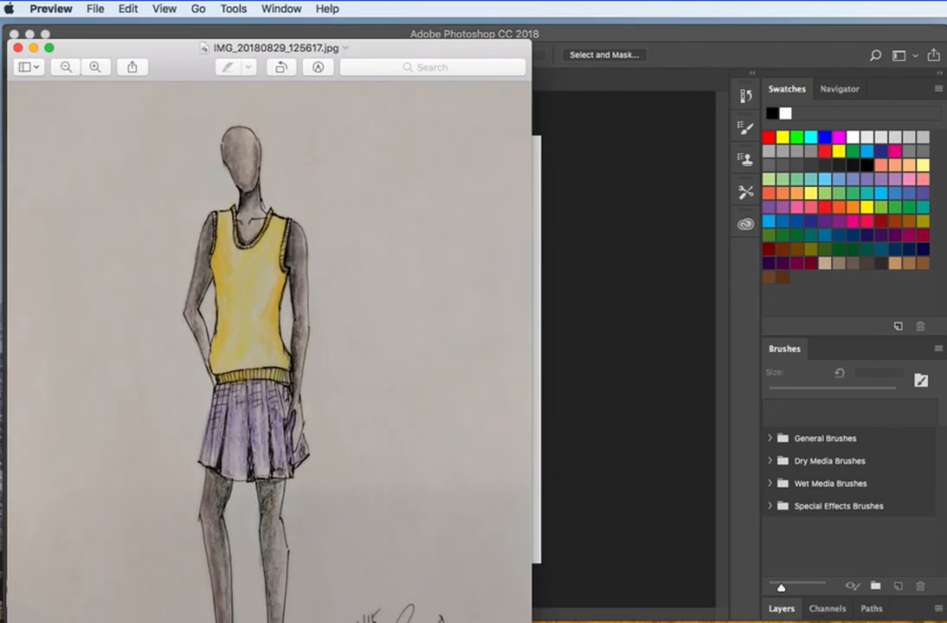
drag(173, 72, 185, 51)
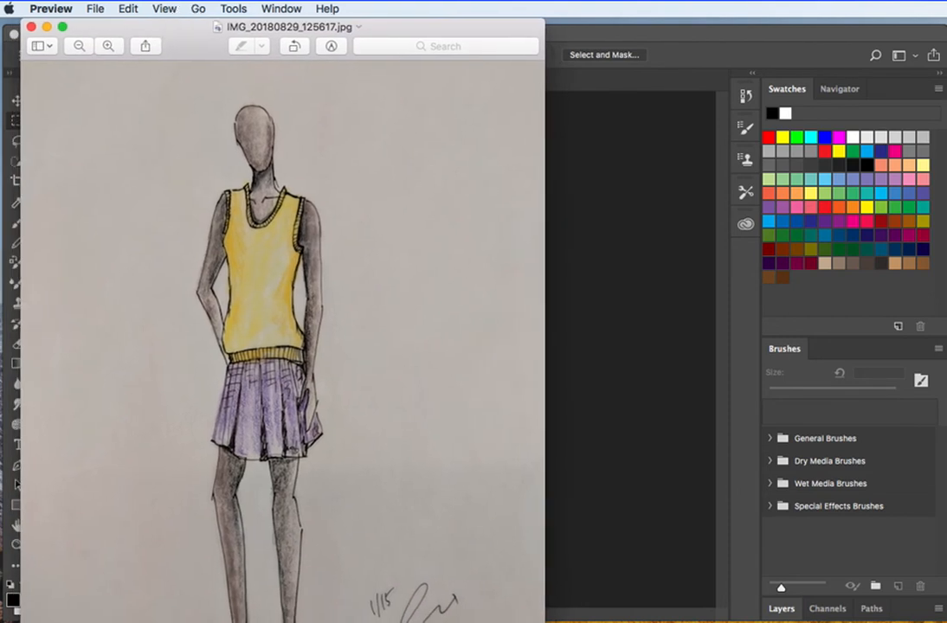
drag(349, 619, 384, 531)
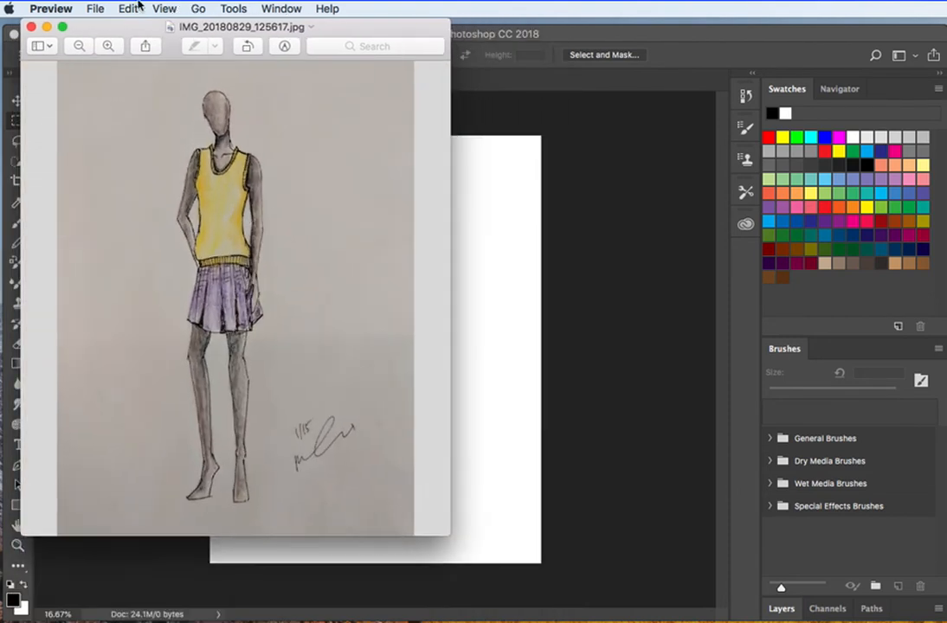
drag(142, 28, 259, 44)
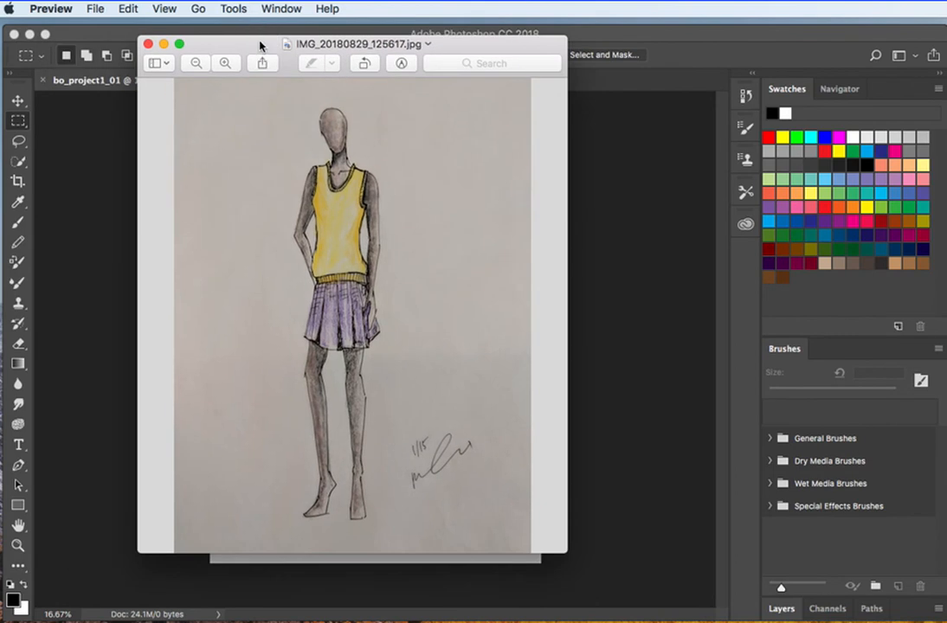
click(207, 44)
drag(208, 44, 946, 138)
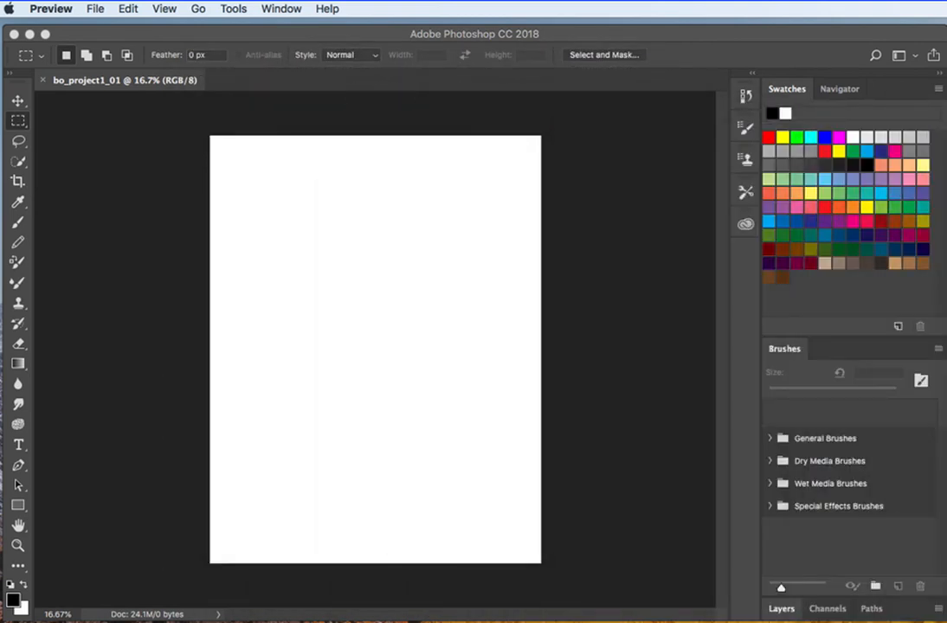
Return to Photoshop and place IMG_20180829_125617.jpg from the Desktop as an embedded image.
click(94, 8)
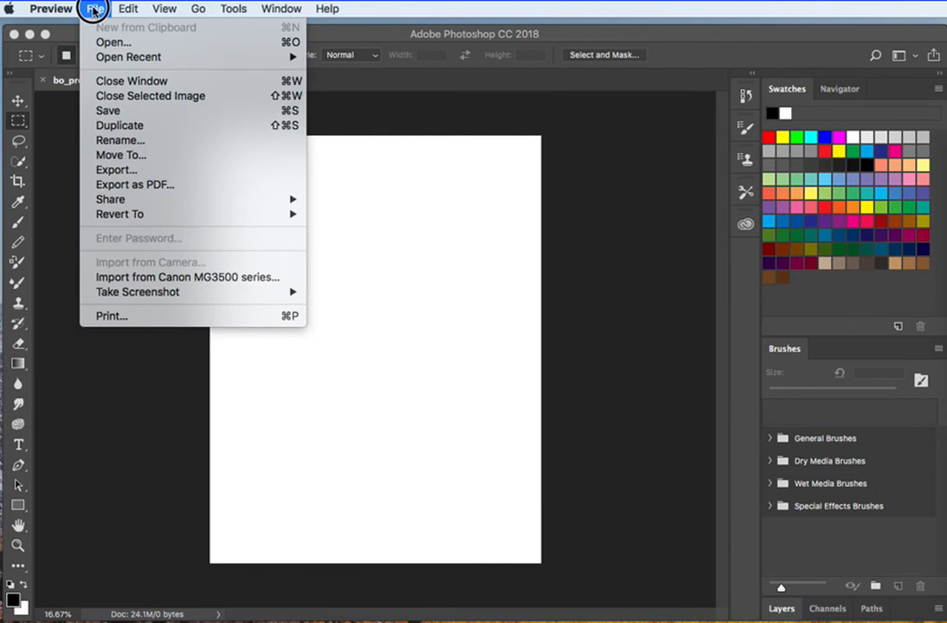
click(97, 10)
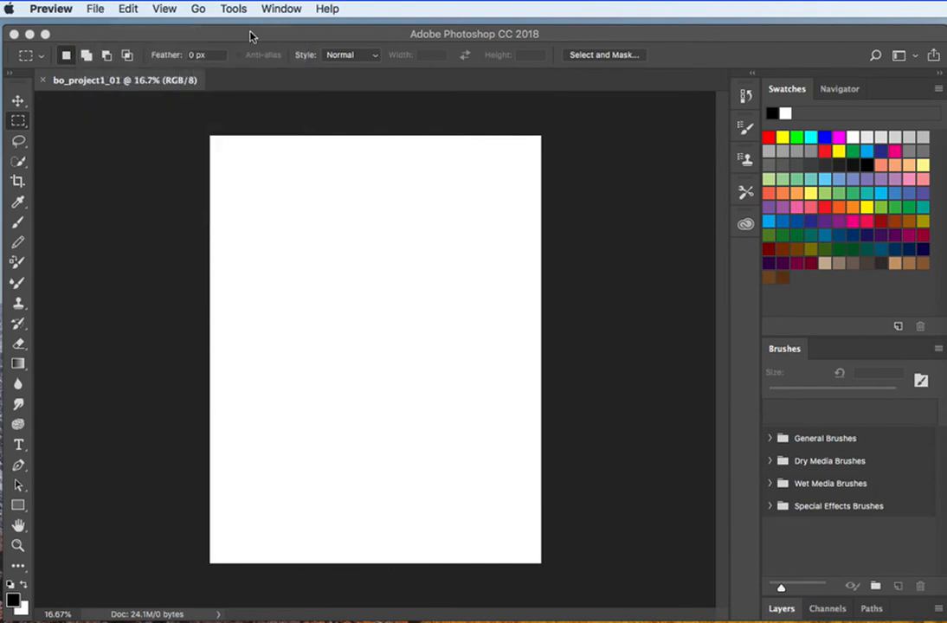
click(254, 34)
click(136, 11)
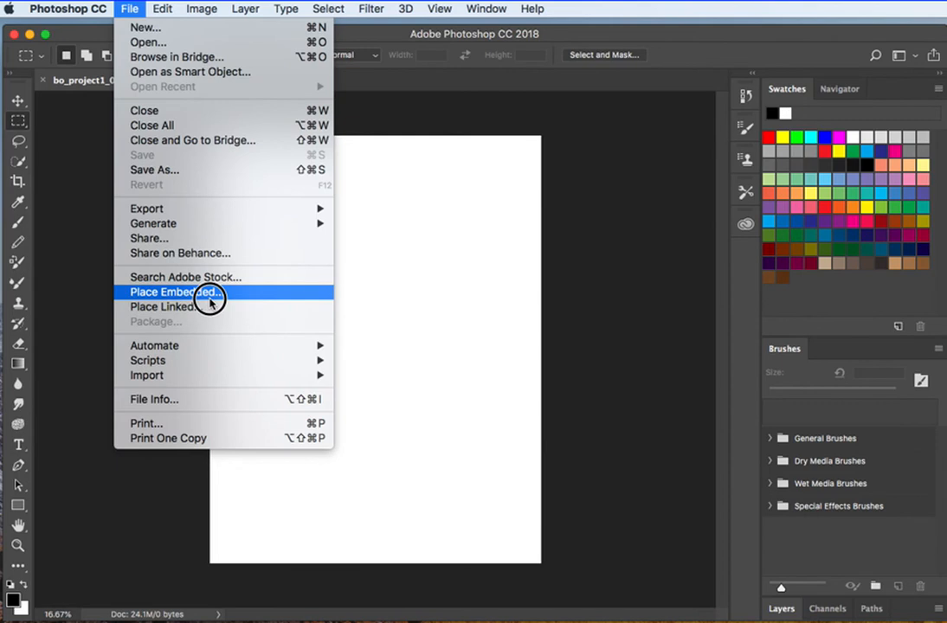
click(208, 298)
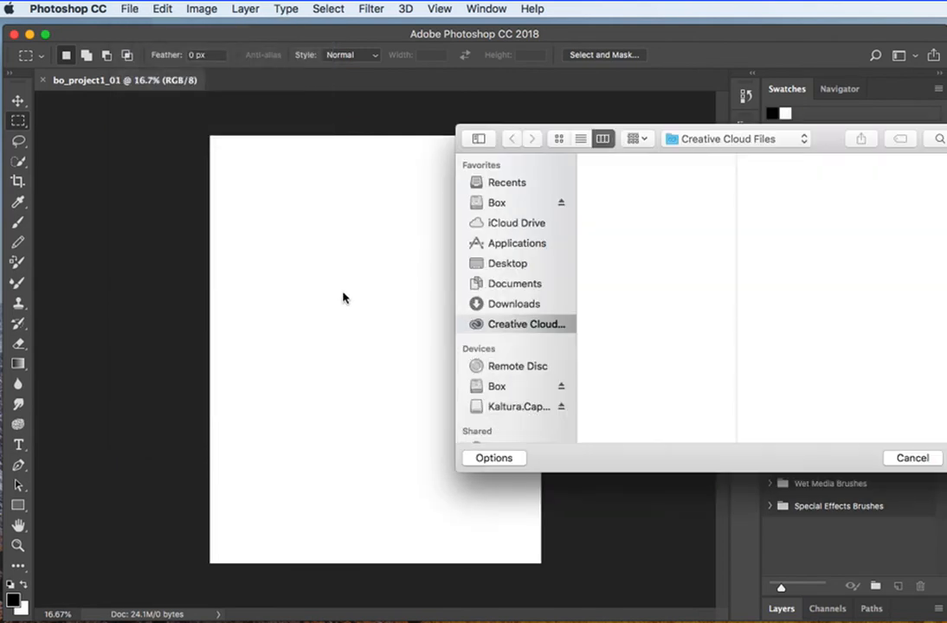
drag(491, 128, 320, 122)
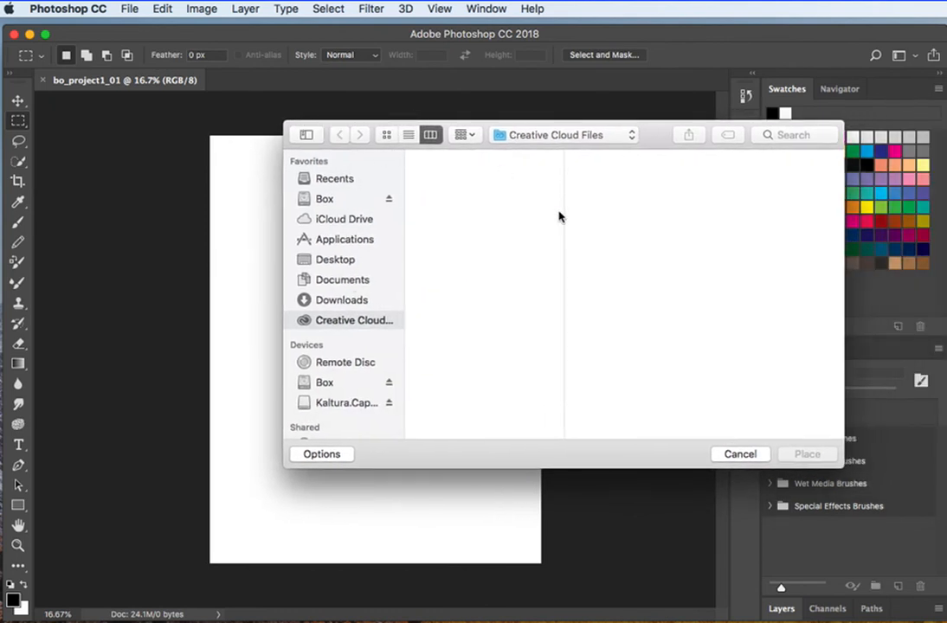
click(338, 263)
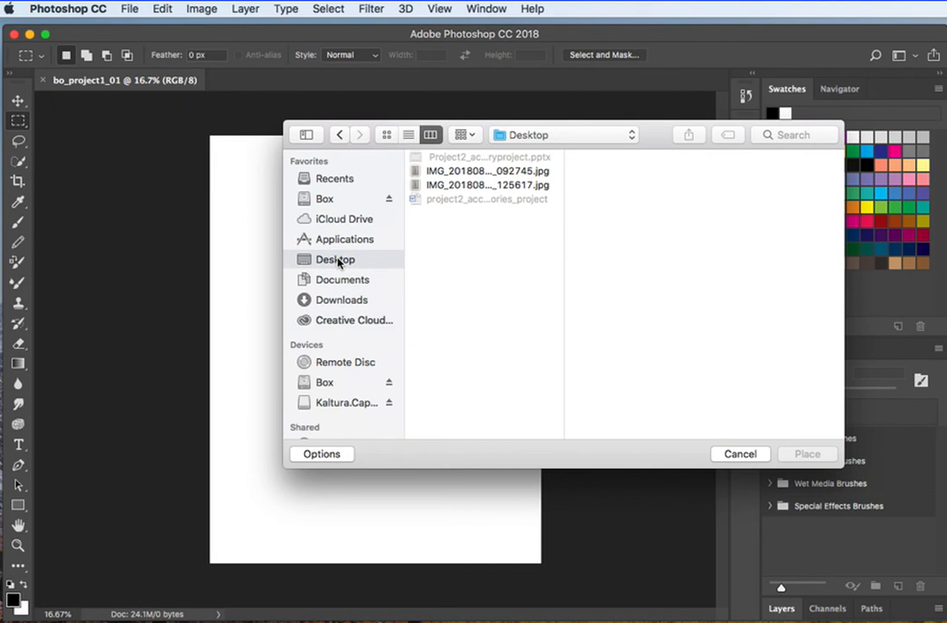
click(474, 173)
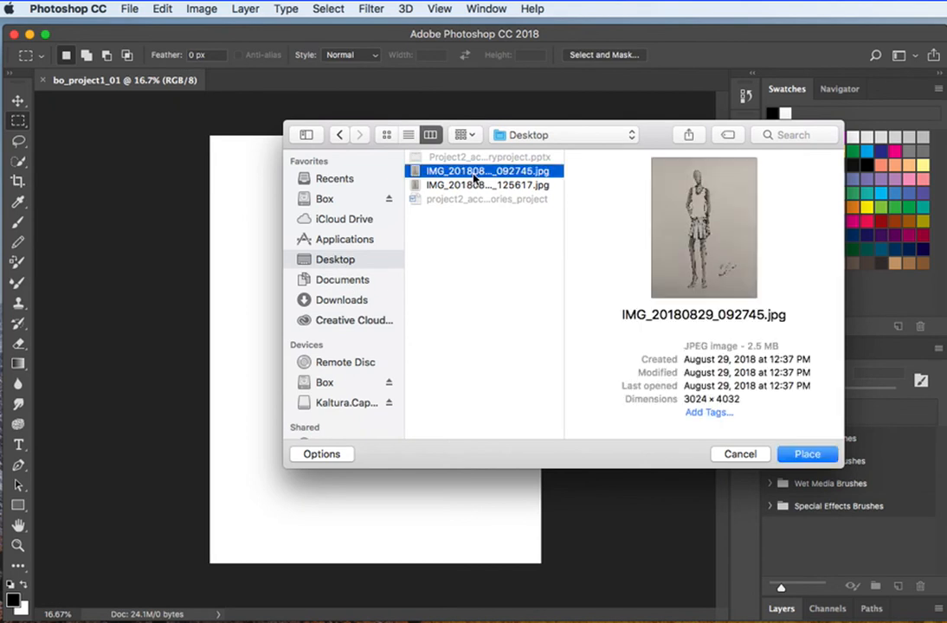
click(474, 186)
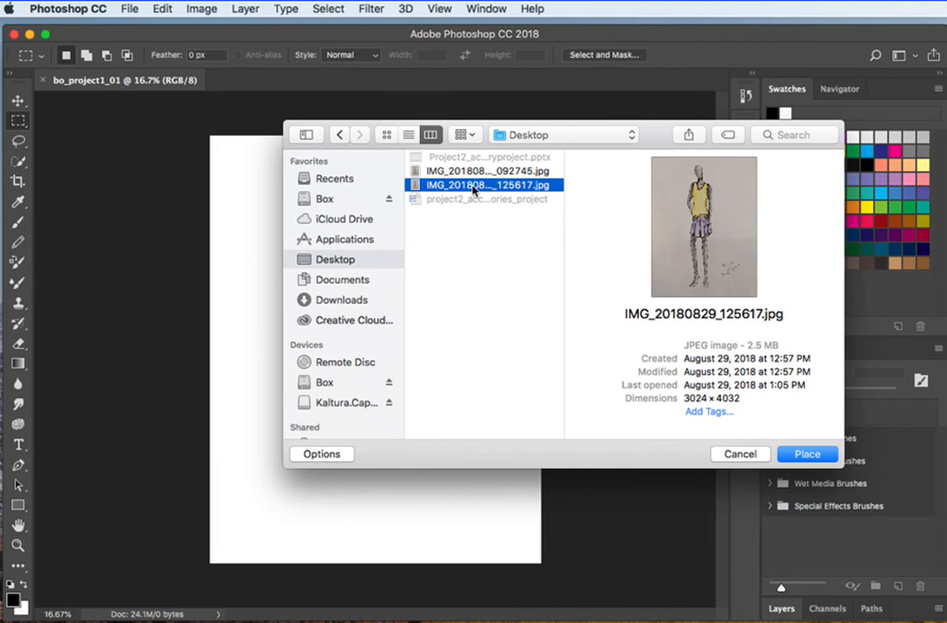
click(809, 456)
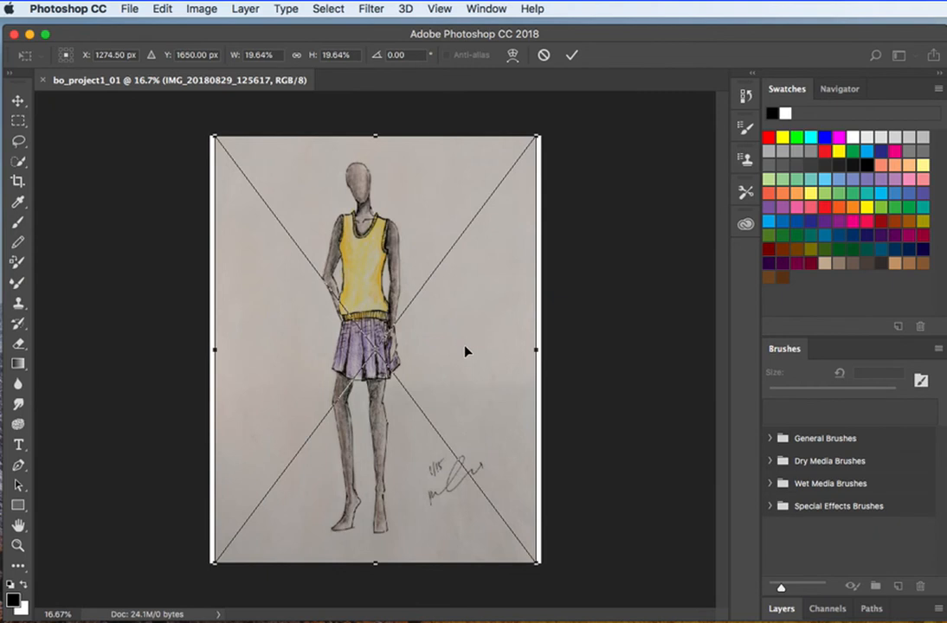
Scale the placed sketch to about 20.2%, align it so it fills the page, and commit the placement.
click(212, 137)
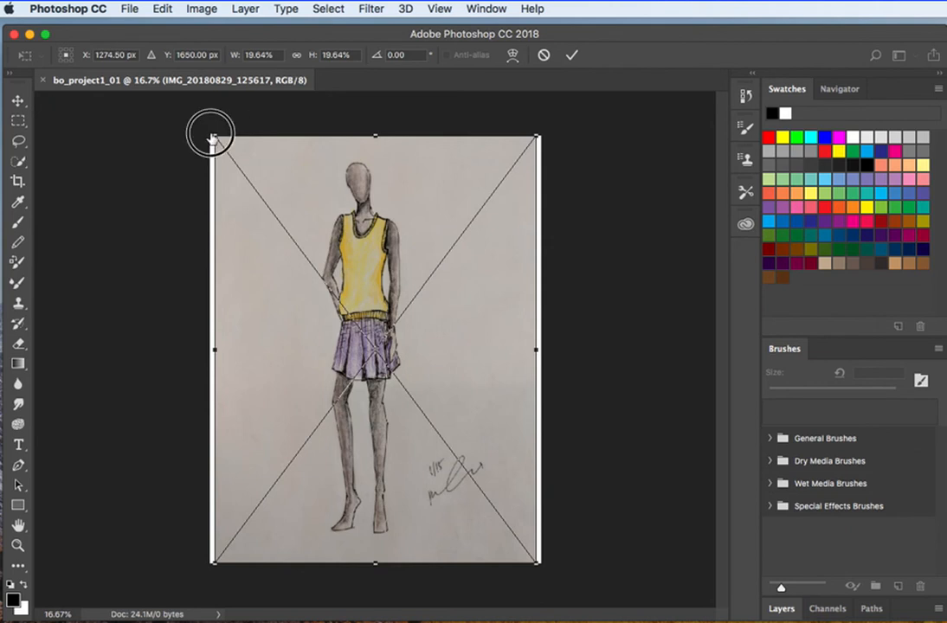
drag(212, 137, 240, 126)
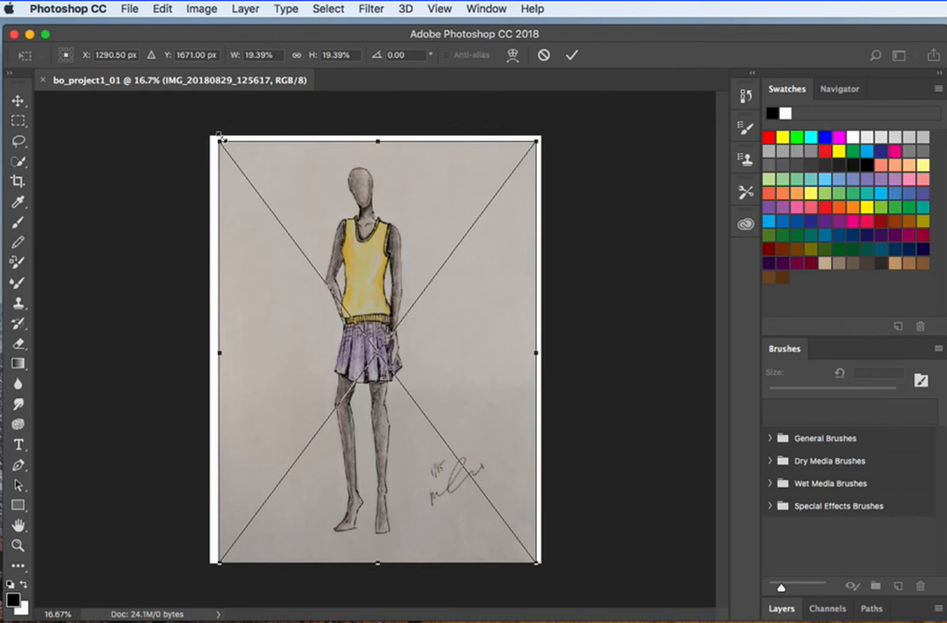
drag(271, 254, 268, 255)
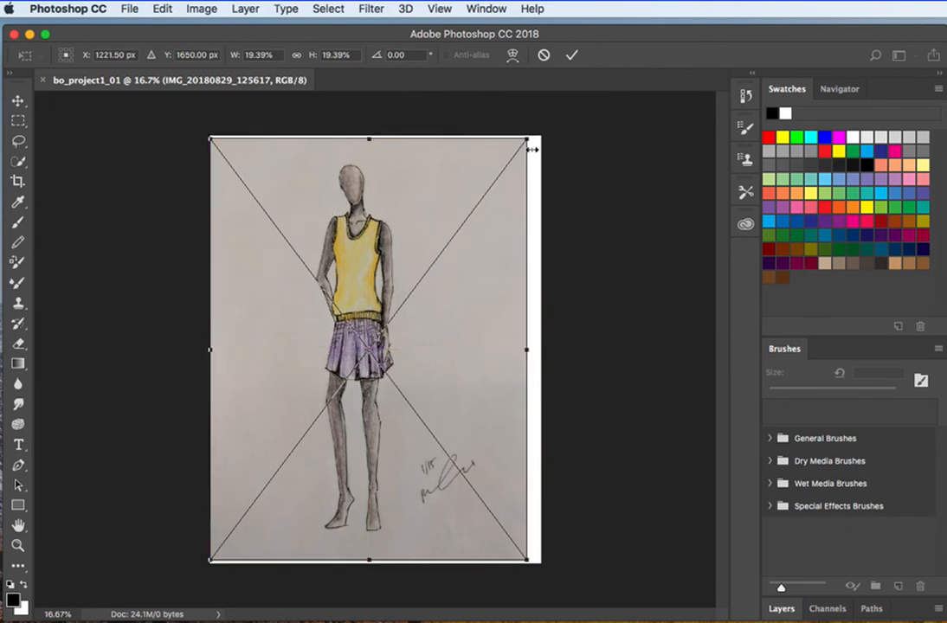
drag(527, 139, 543, 124)
drag(518, 252, 519, 254)
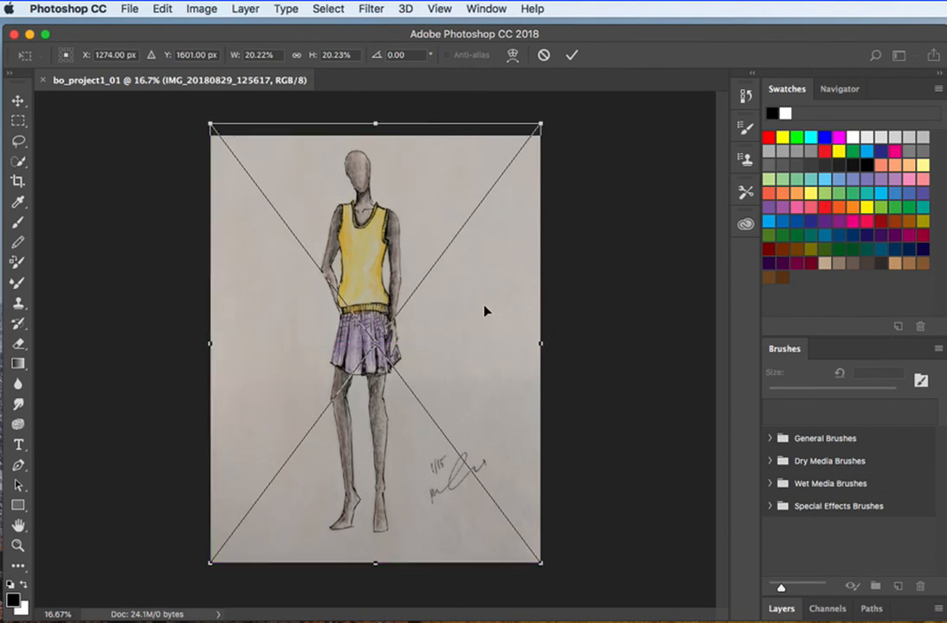
key(Return)
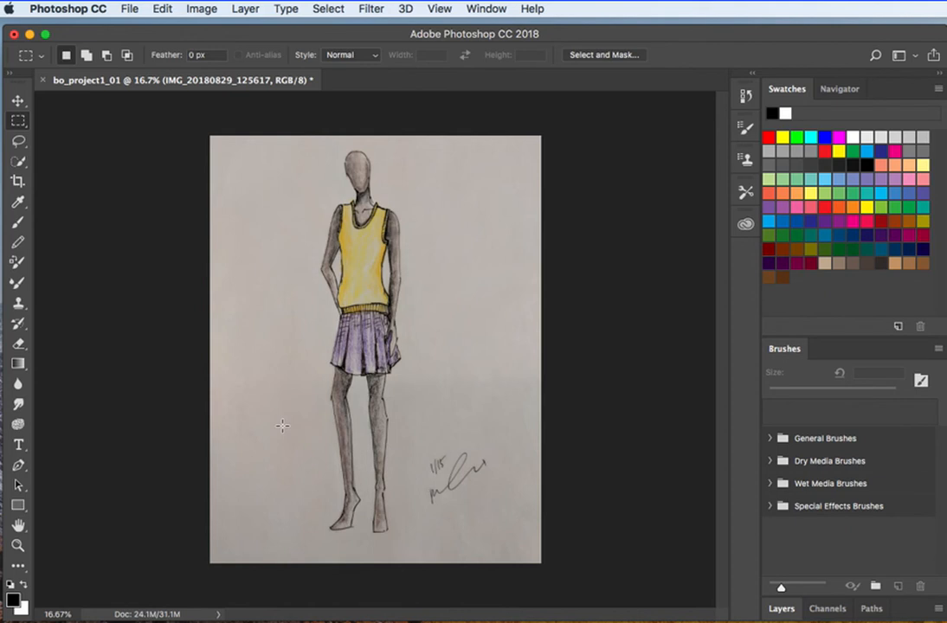
Detach the Layers panel from its dock, float it beside the page, and close it.
click(780, 609)
drag(781, 452, 606, 297)
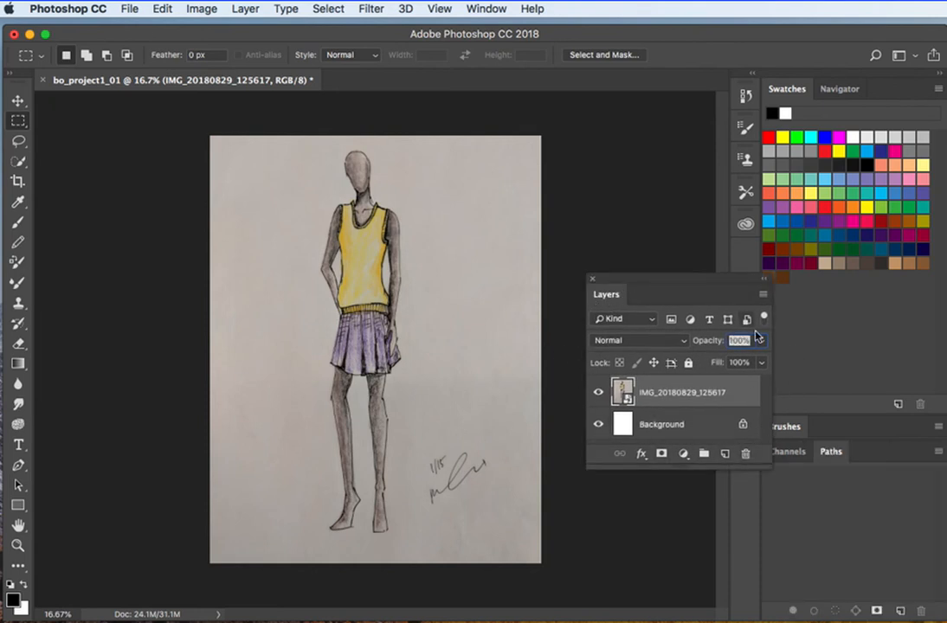
click(592, 279)
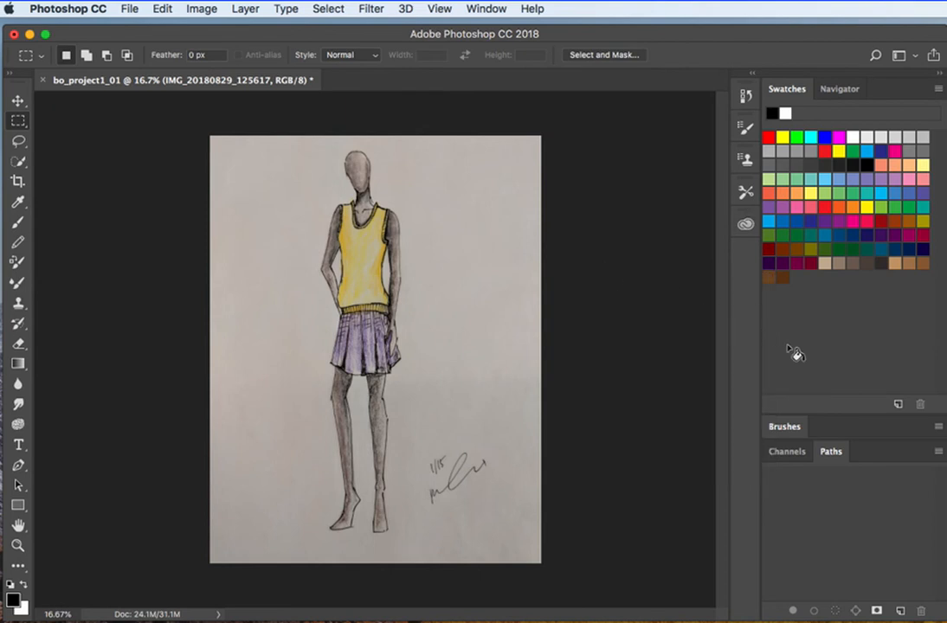
Reopen the Layers panel, float it beside the page over the empty canvas area, and lengthen it to fit more layers.
click(487, 9)
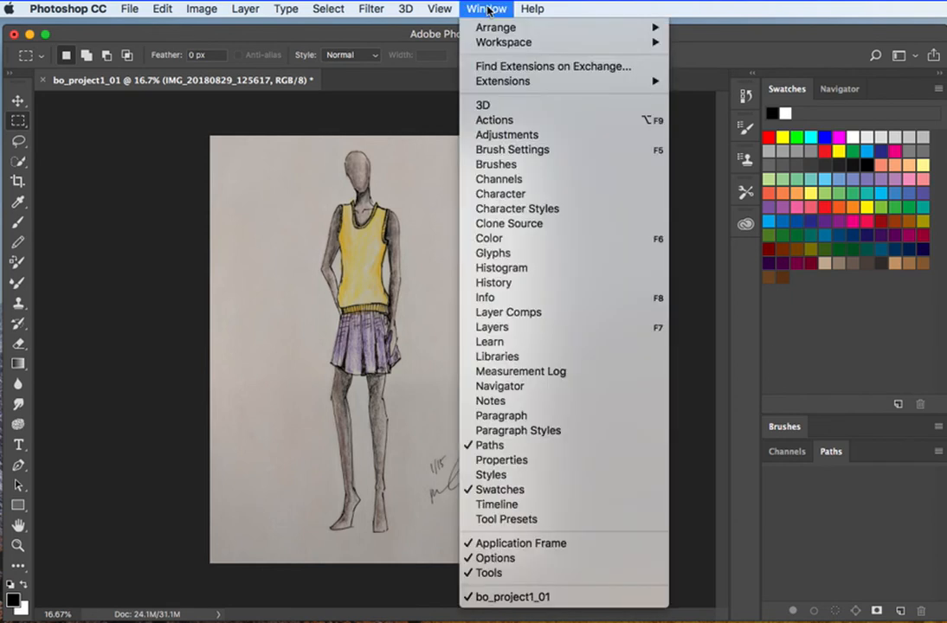
click(477, 328)
drag(692, 285, 678, 183)
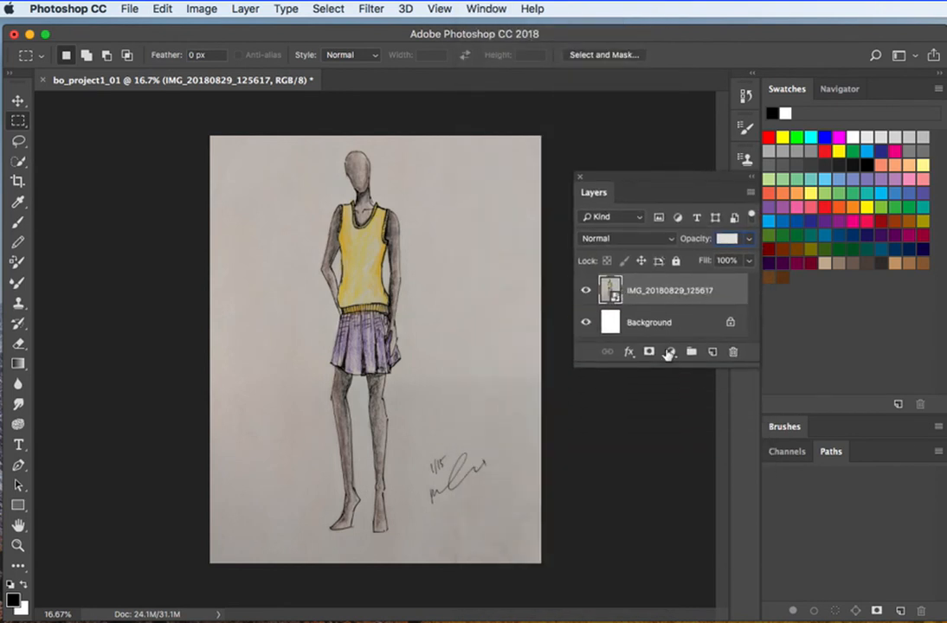
drag(668, 365, 668, 439)
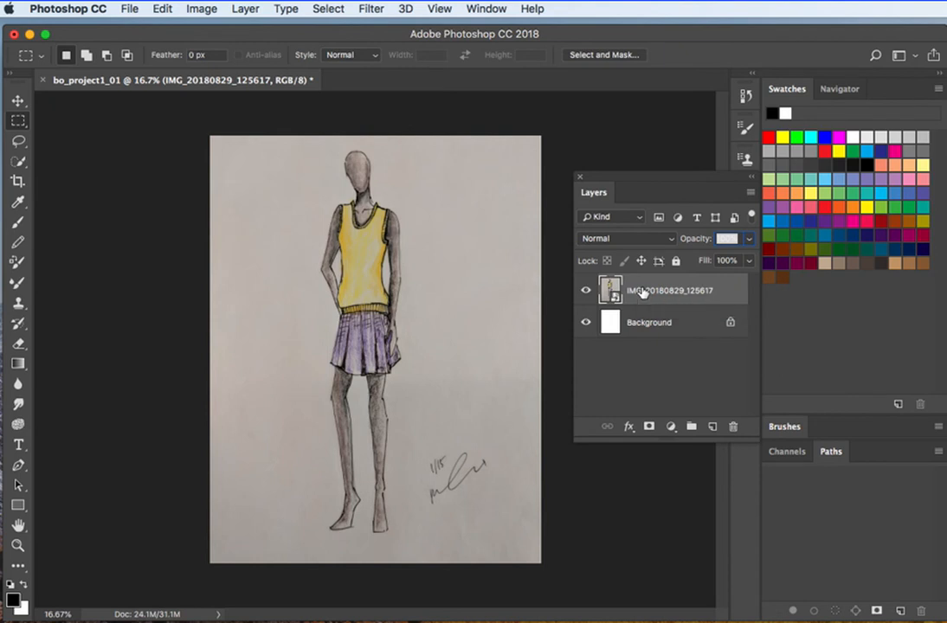
Duplicate the IMG_20180829_125617 layer and rasterize the copy.
key(super+j)
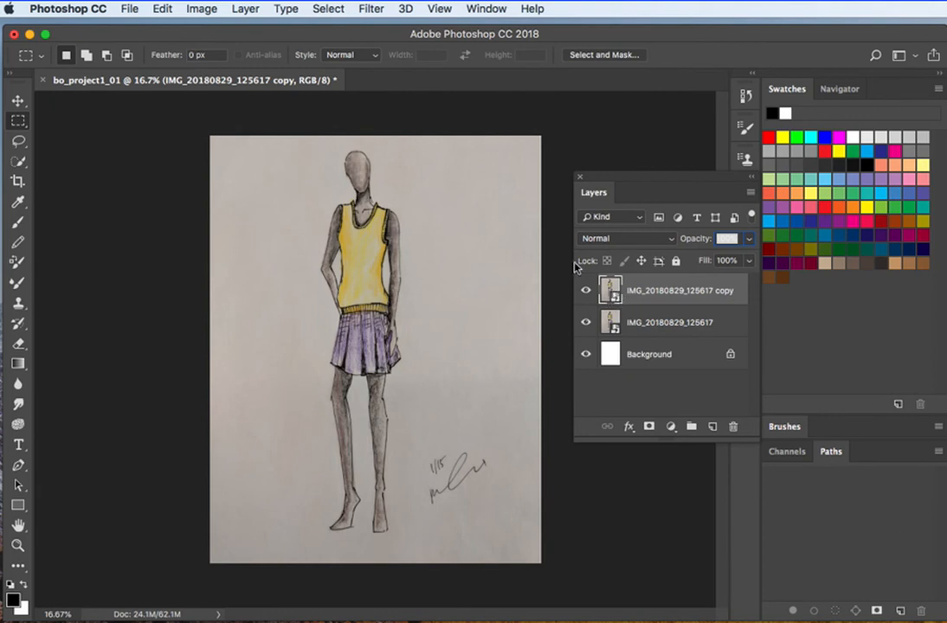
click(197, 10)
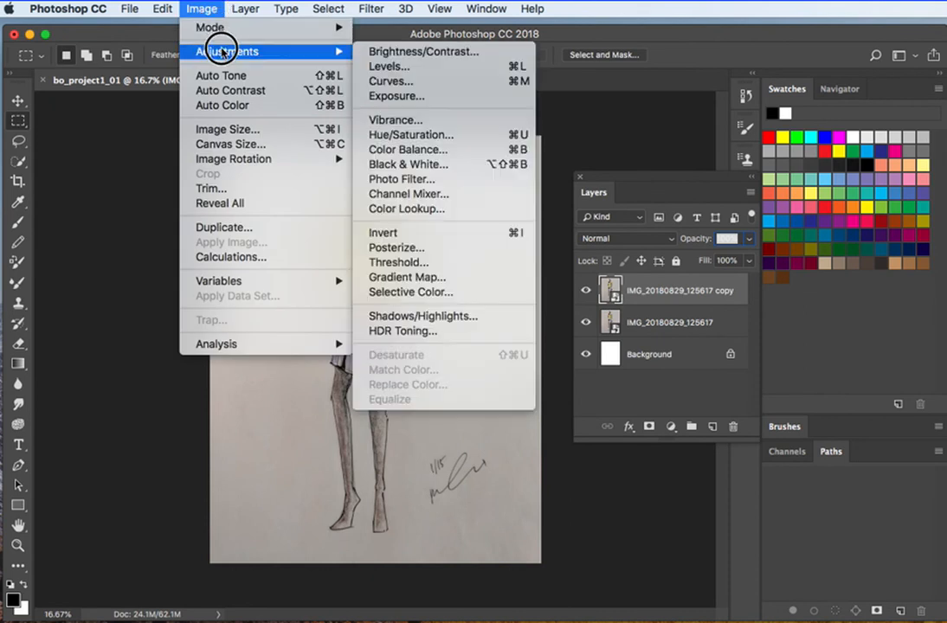
click(201, 9)
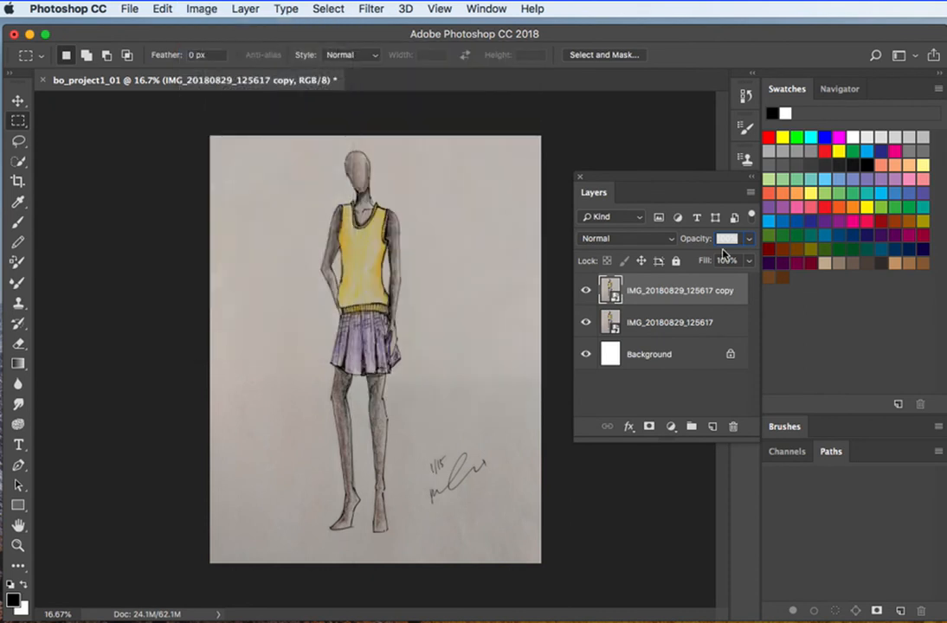
click(655, 291)
right_click(655, 291)
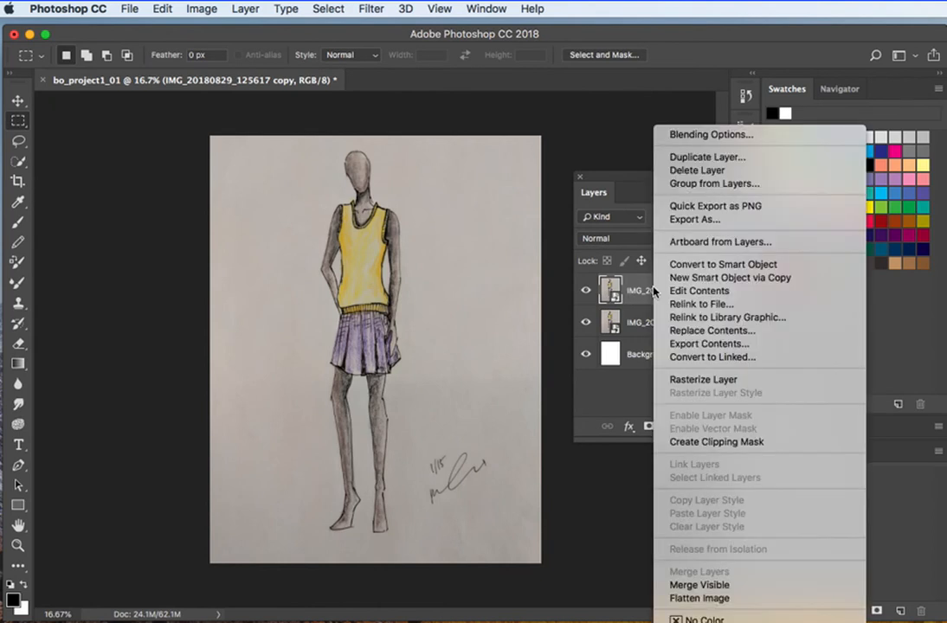
click(735, 380)
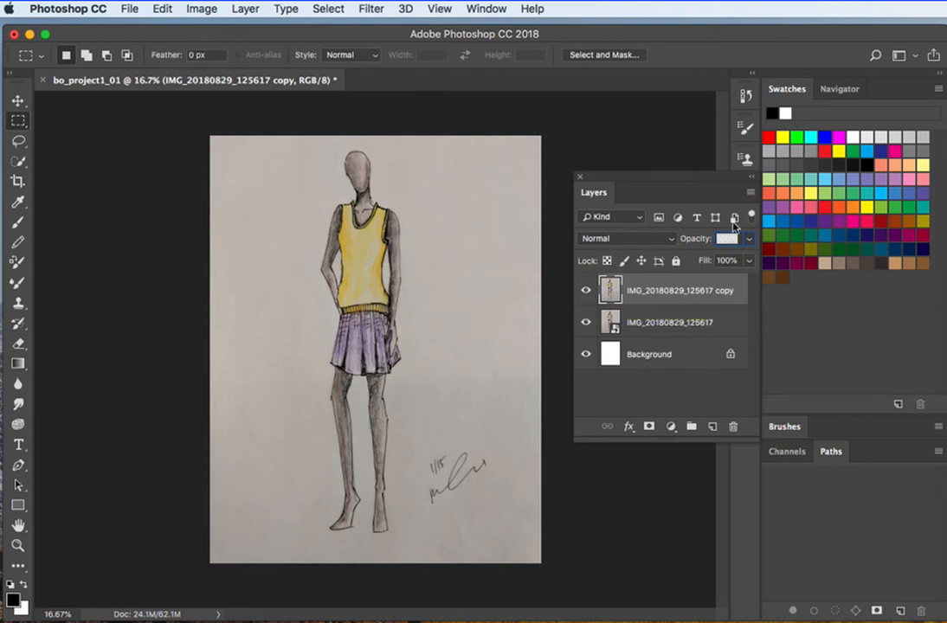
Apply Auto Tone to the rasterized sketch copy.
click(200, 9)
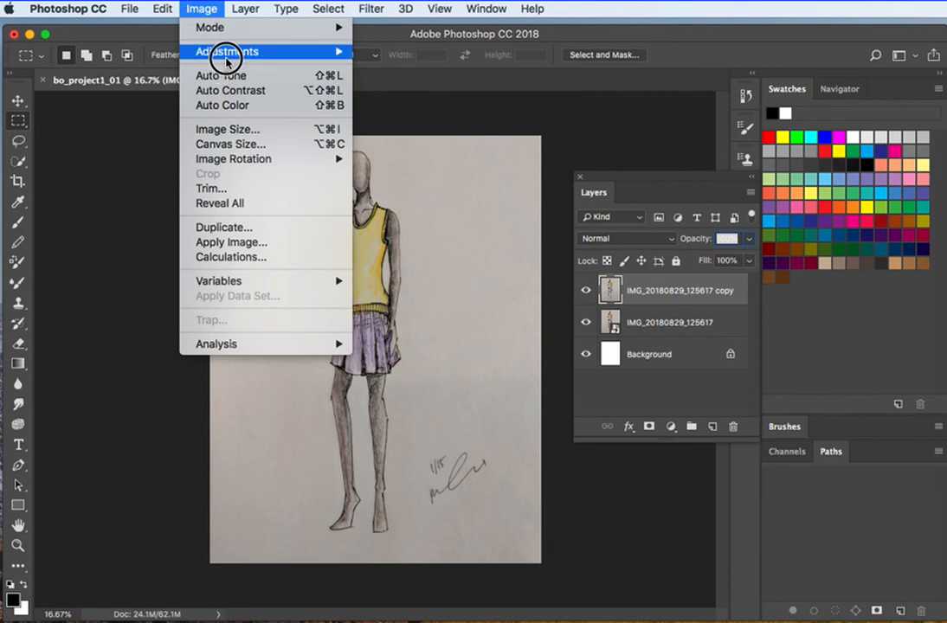
mouse_move(225, 54)
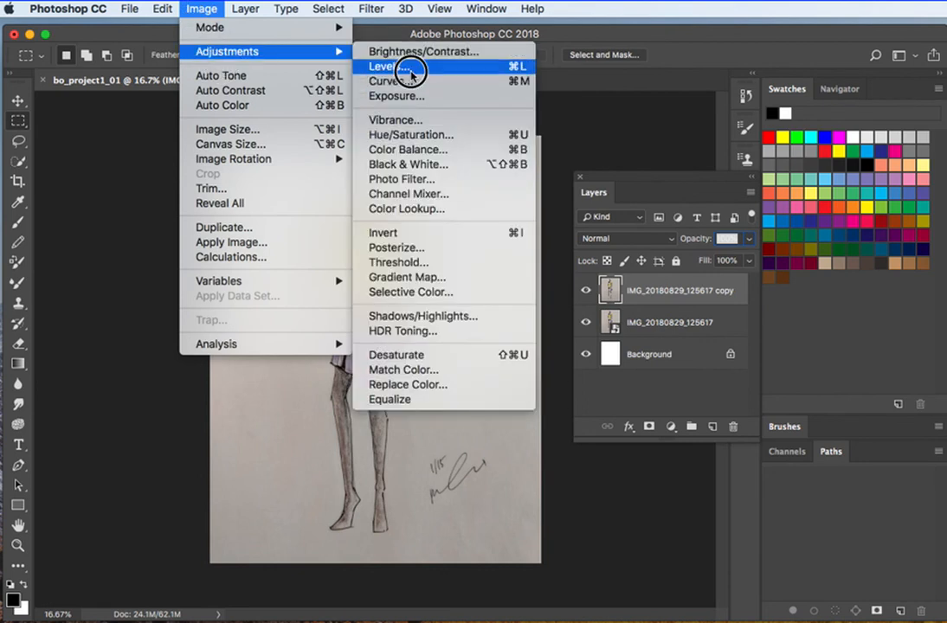
click(331, 76)
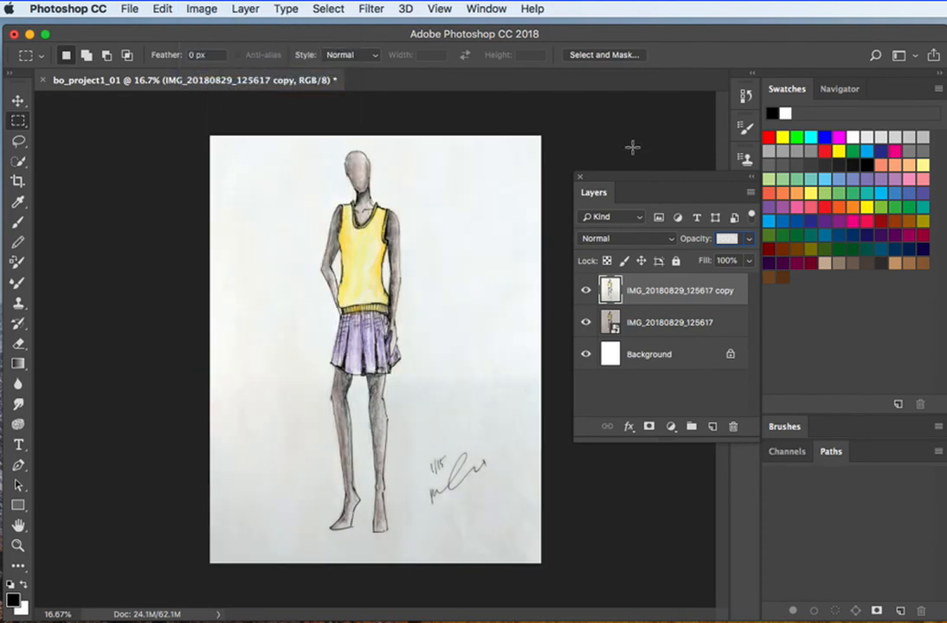
Compare the sketch with and without Auto Tone by repeatedly undoing and redoing it, leaving the correction applied.
key(super+z)
key(super+z)
key(super+z)
key(super+z)
key(super+z)
key(super+z)
key(super+z)
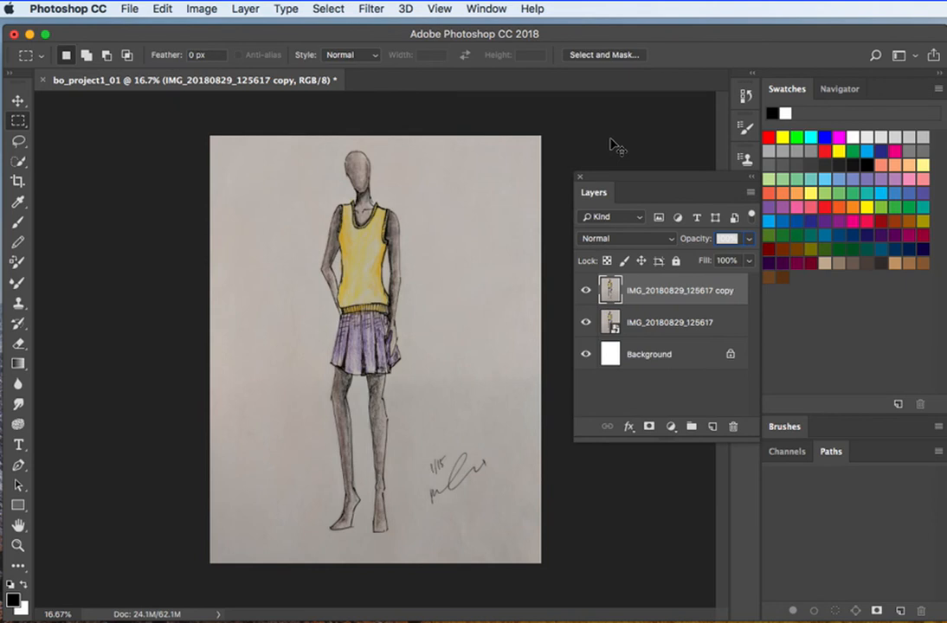
key(super+z)
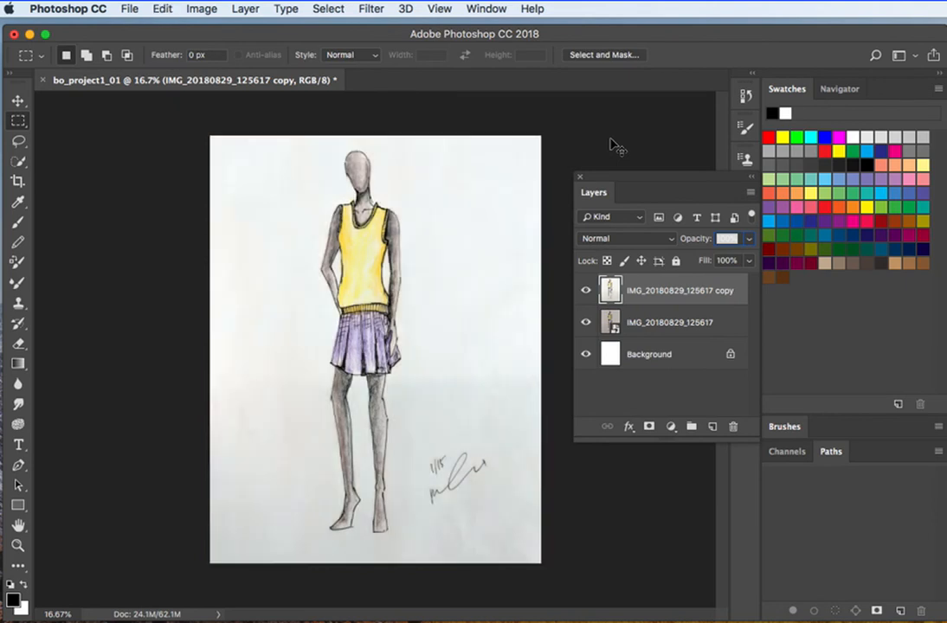
key(super+z)
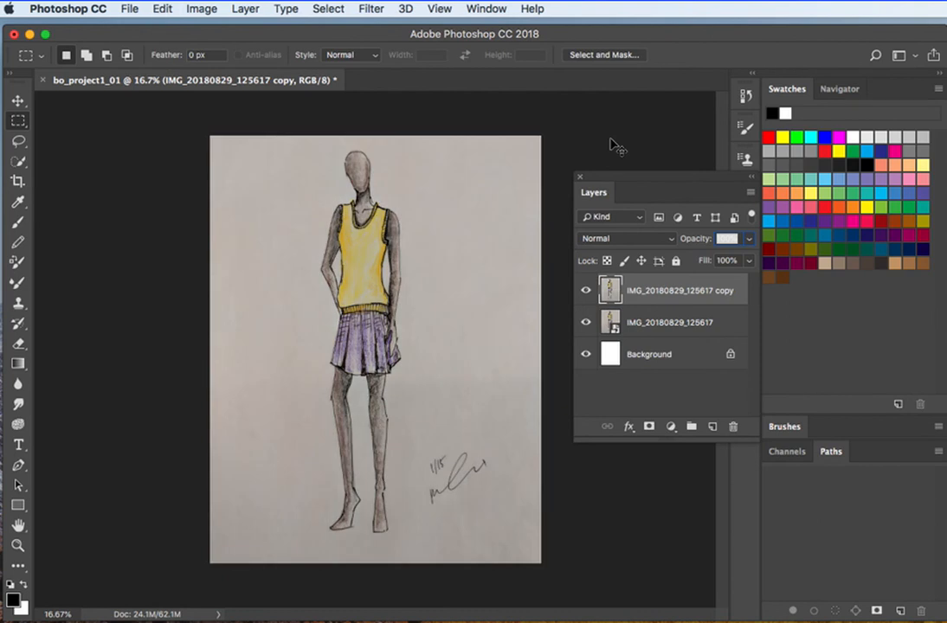
key(super+z)
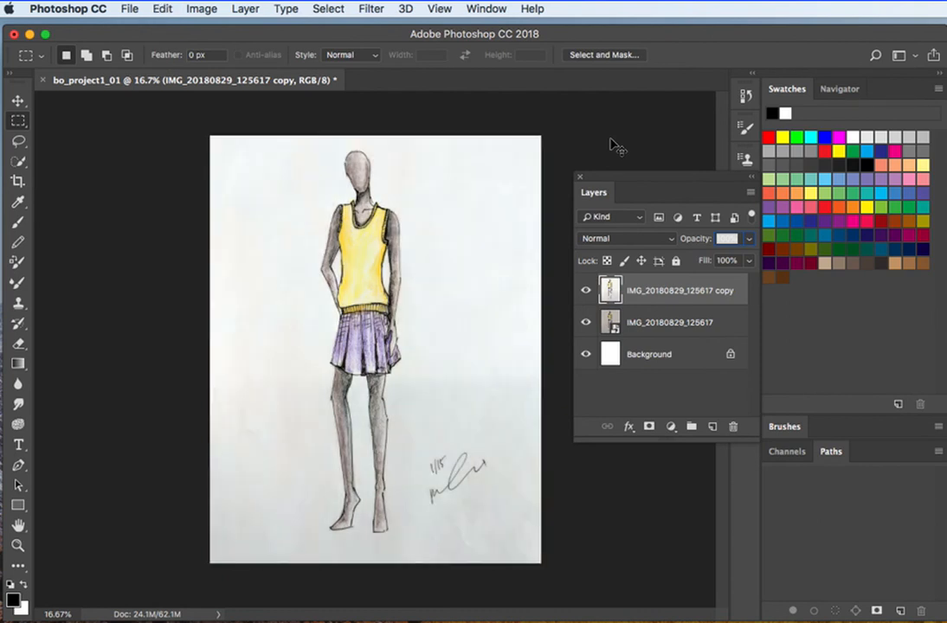
key(super+z)
key(super+z)
Apply Auto Contrast and Auto Color to the sketch copy.
click(201, 8)
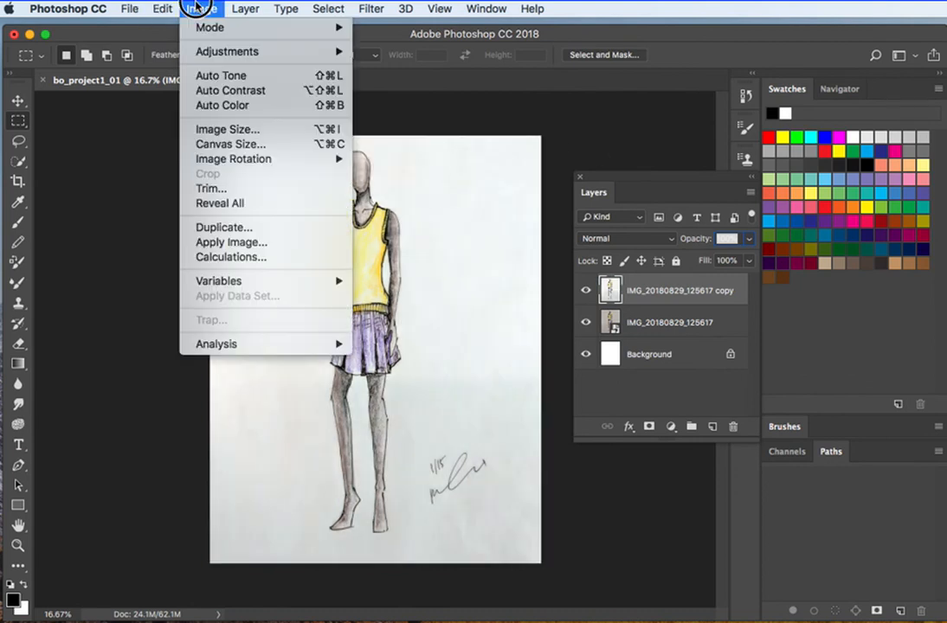
click(241, 95)
click(200, 9)
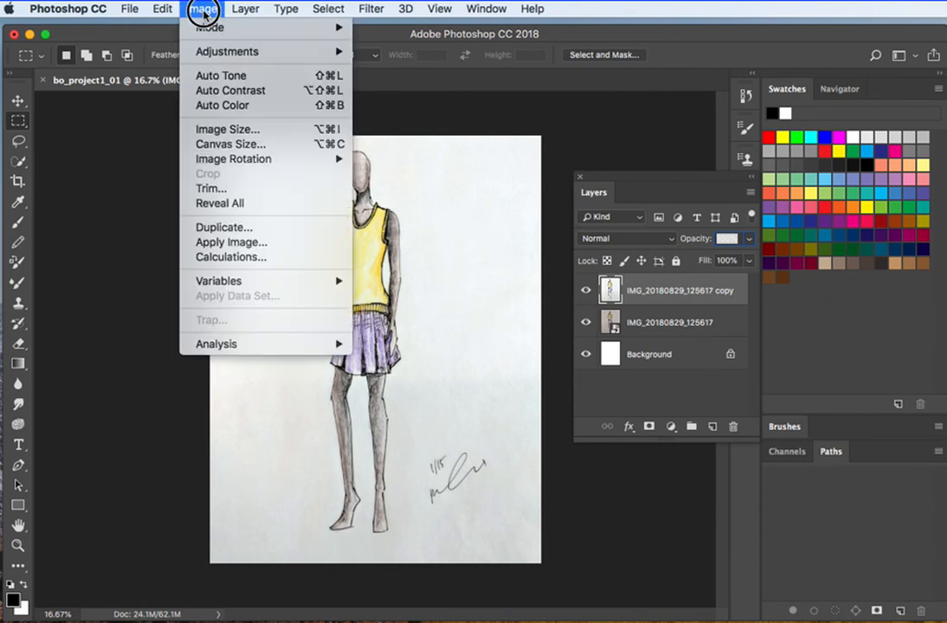
click(242, 105)
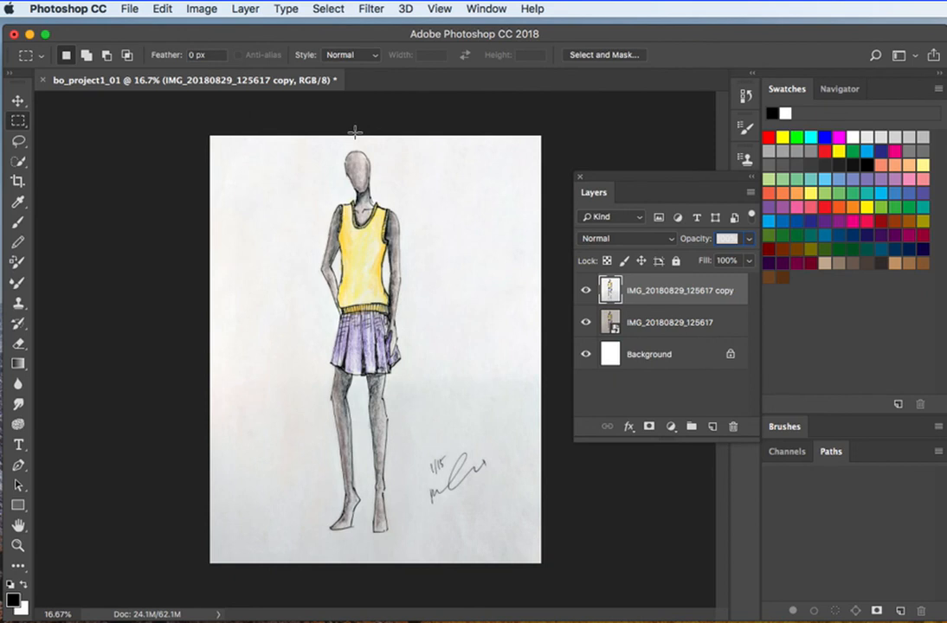
Open Levels for the sketch copy, set the white input to 238, and darken the midtones to about 0.6.
click(201, 10)
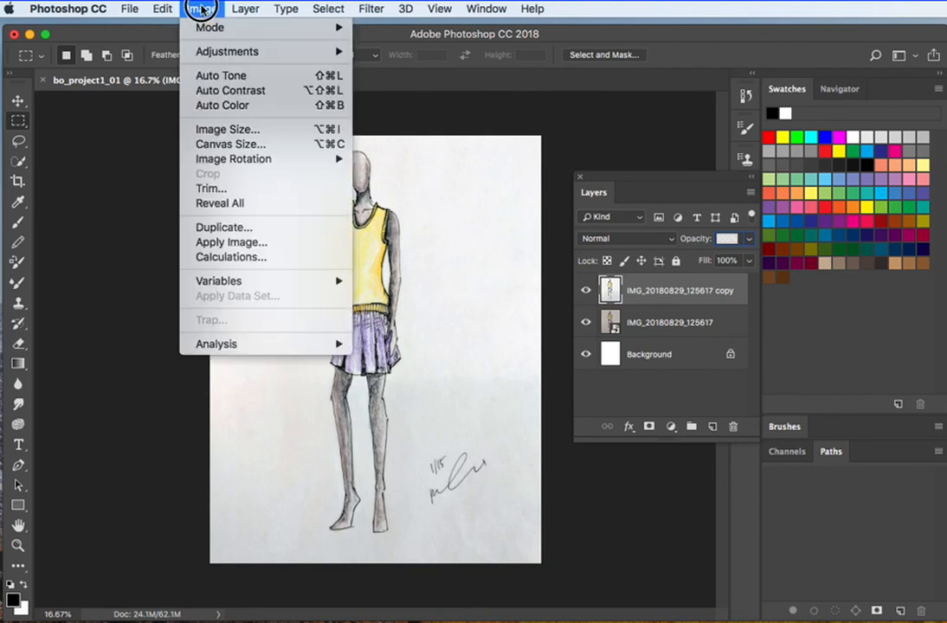
mouse_move(227, 52)
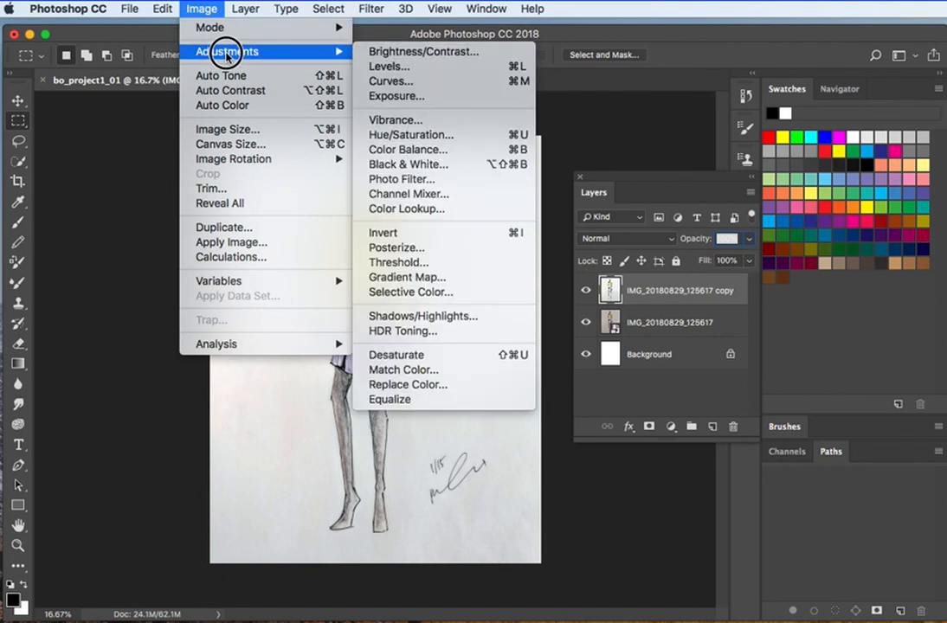
click(384, 70)
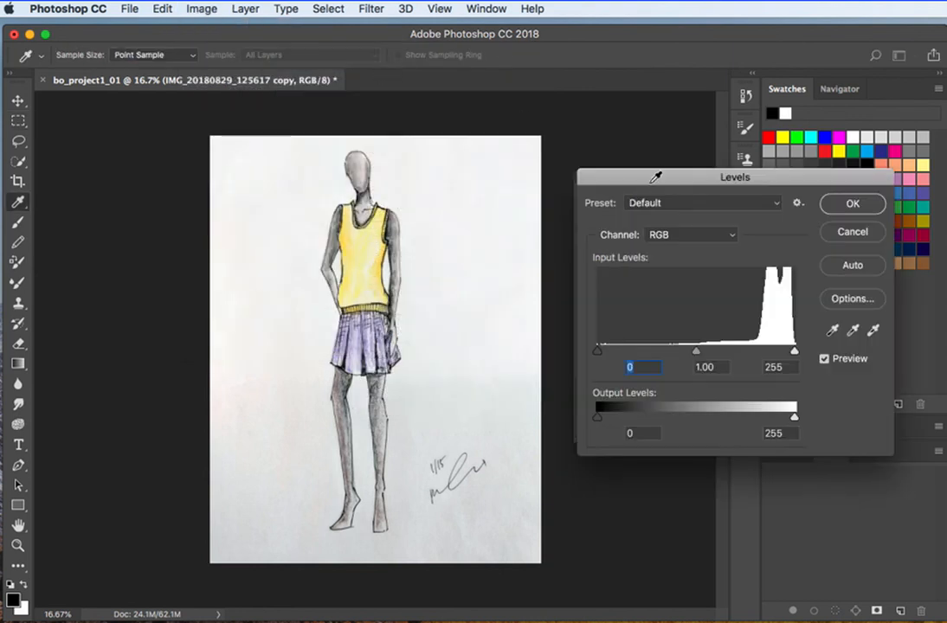
drag(626, 172, 533, 93)
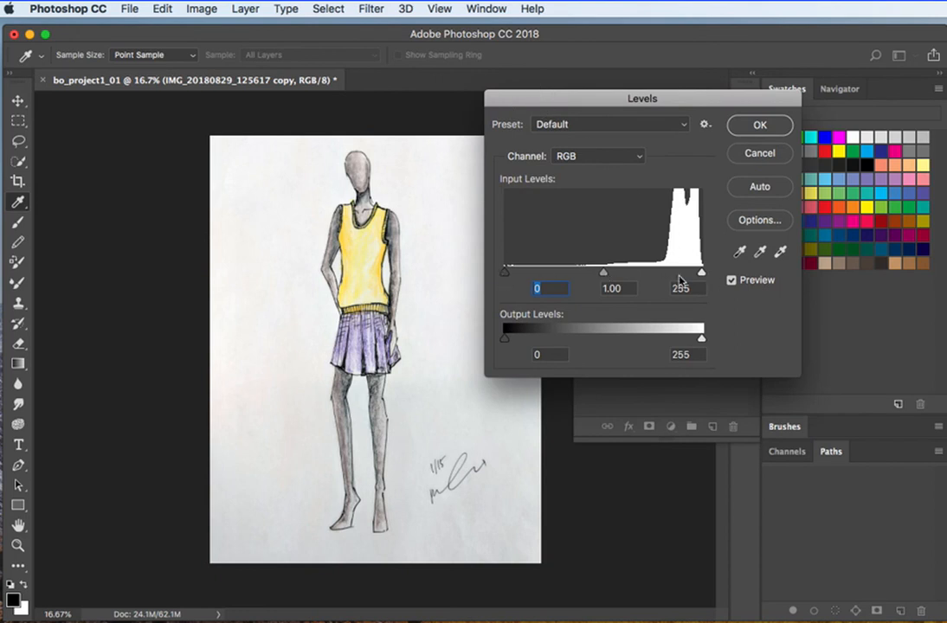
mouse_move(703, 273)
mouse_down()
mouse_move(595, 275)
mouse_move(712, 274)
mouse_move(689, 276)
mouse_up()
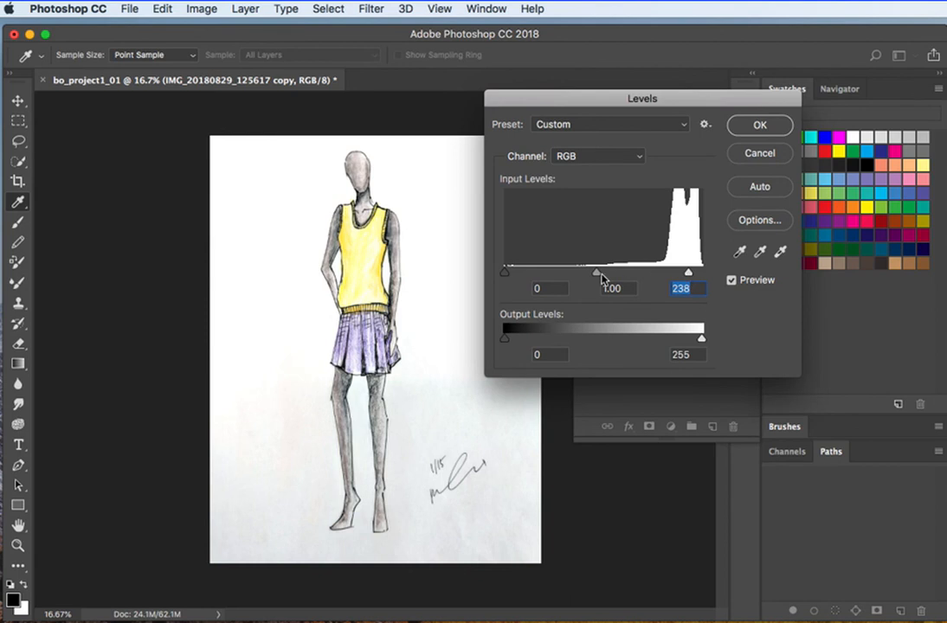
drag(596, 276, 628, 275)
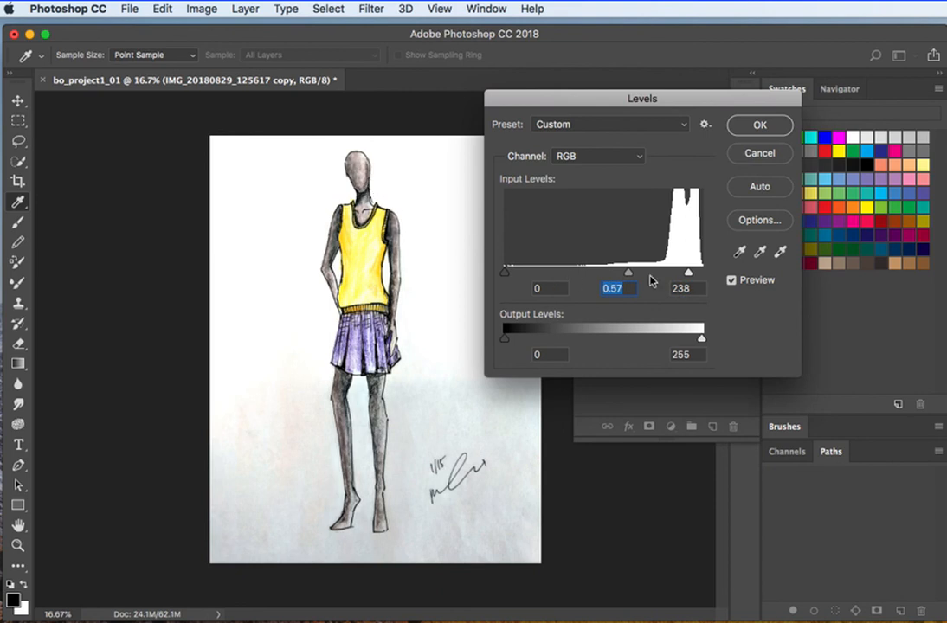
mouse_move(629, 275)
mouse_down()
mouse_move(571, 277)
mouse_move(663, 279)
mouse_move(625, 278)
mouse_up()
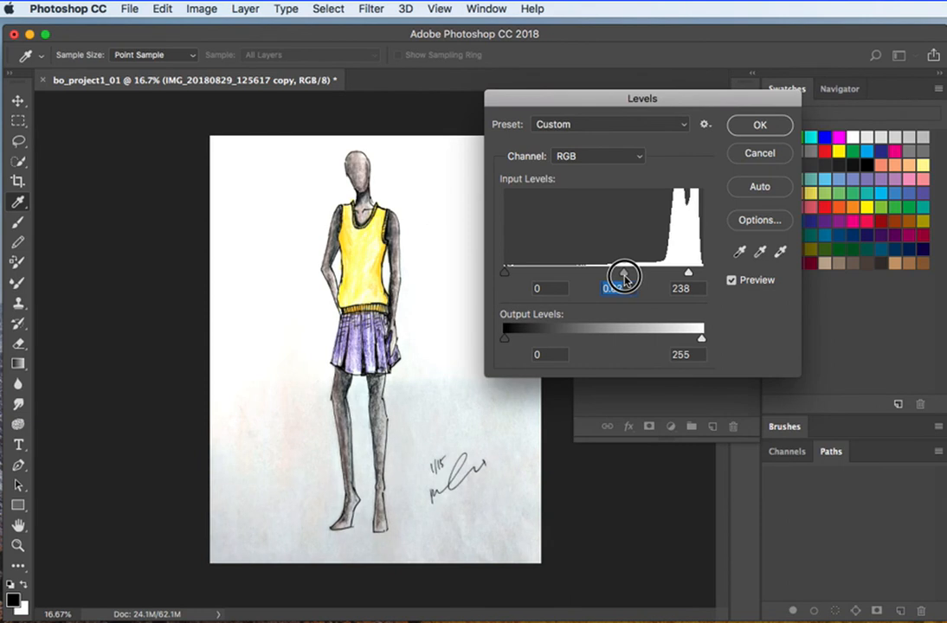
Set the Levels white input to 218 and black input to 21, fine-tune the midtones, apply, and compare the copy with the original layer.
drag(688, 273, 672, 272)
drag(615, 273, 620, 277)
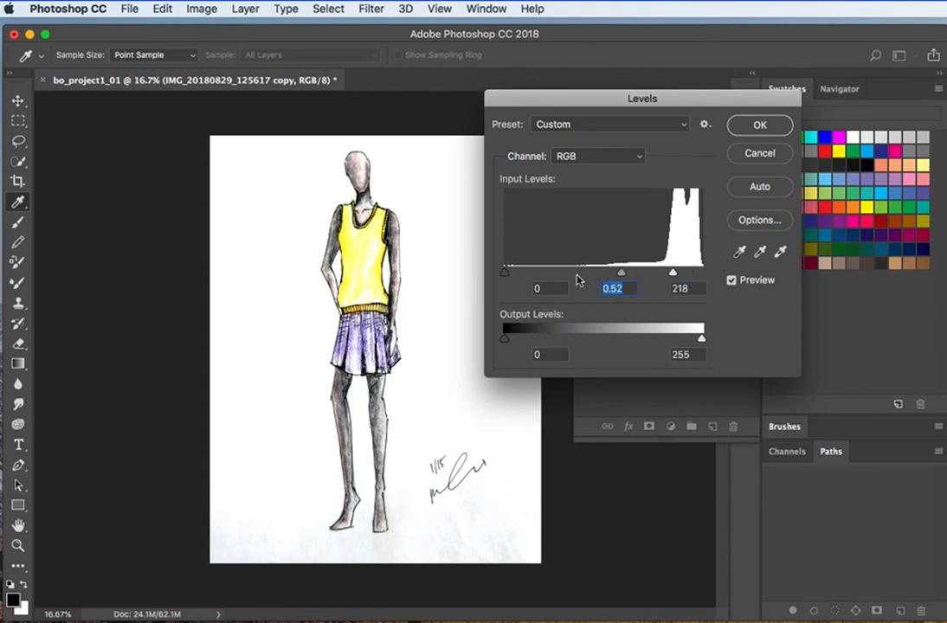
drag(505, 275, 520, 273)
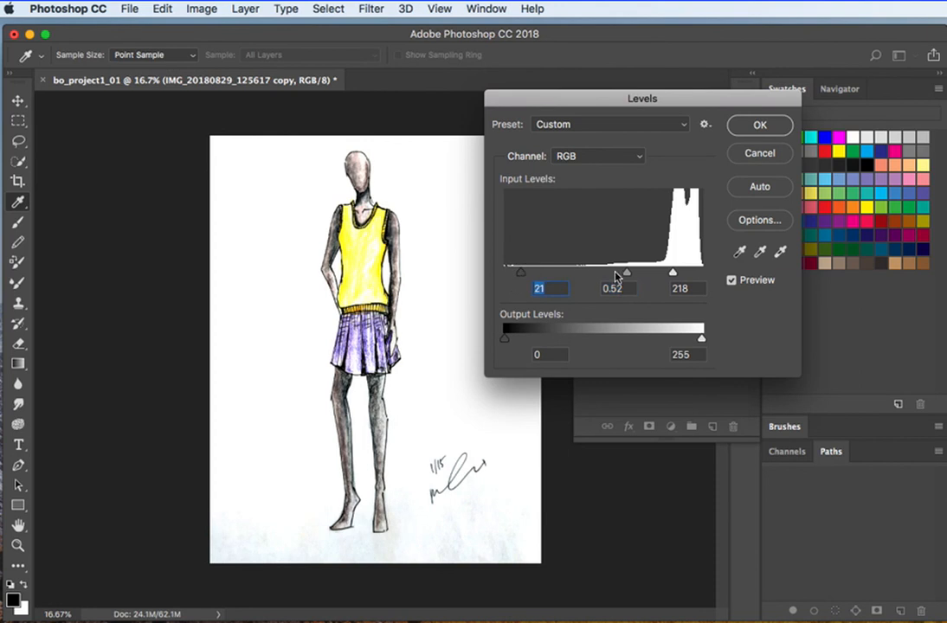
drag(628, 275, 619, 275)
click(760, 125)
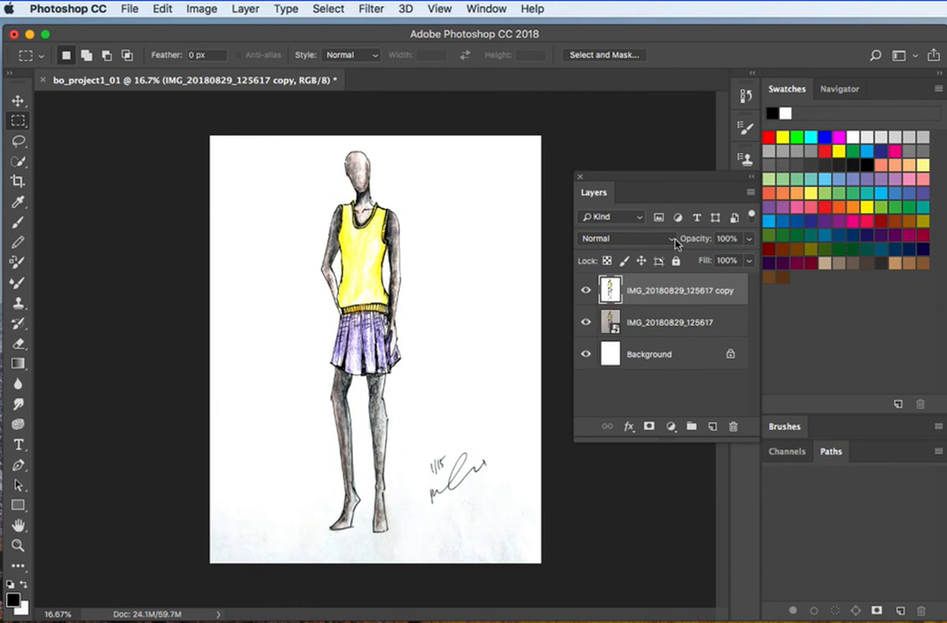
click(585, 292)
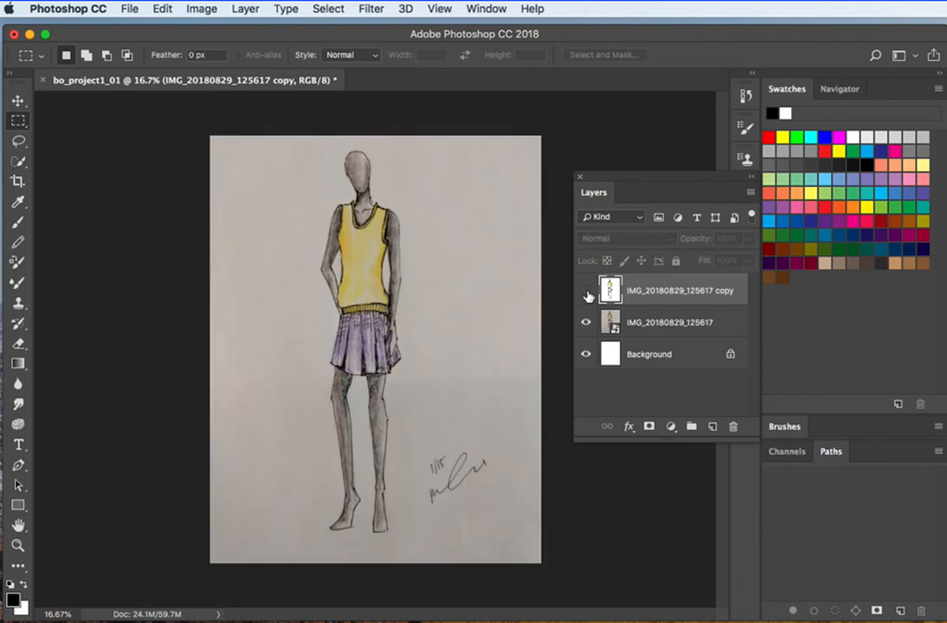
click(587, 292)
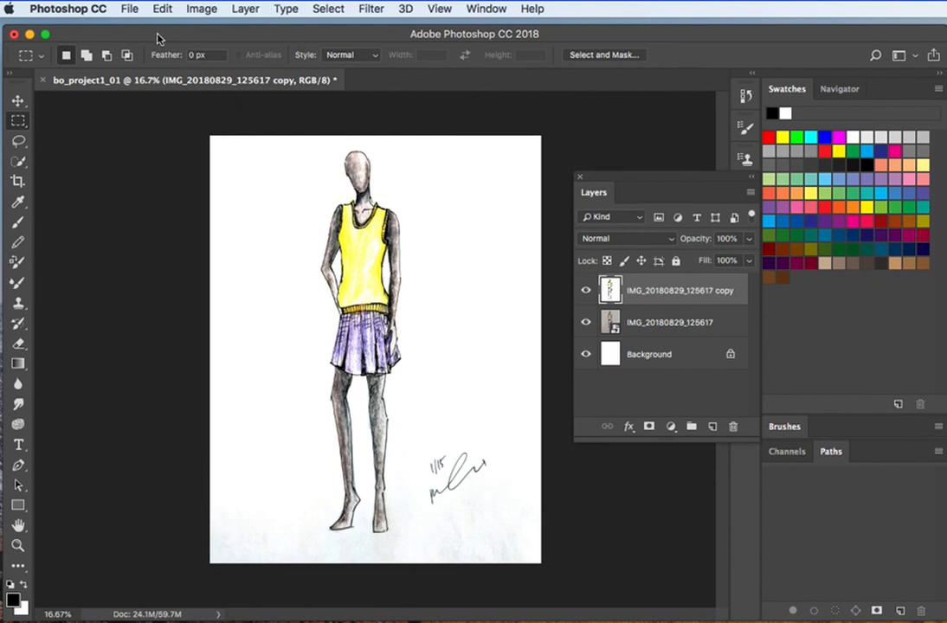
Open Hue/Saturation for the sketch copy and shift the master hue to -74.
click(212, 13)
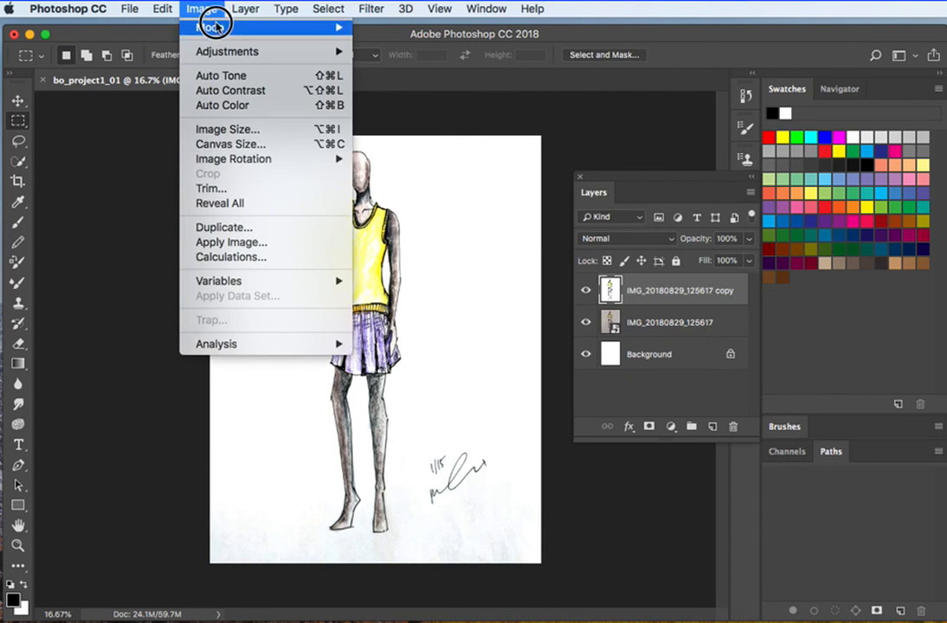
mouse_move(230, 52)
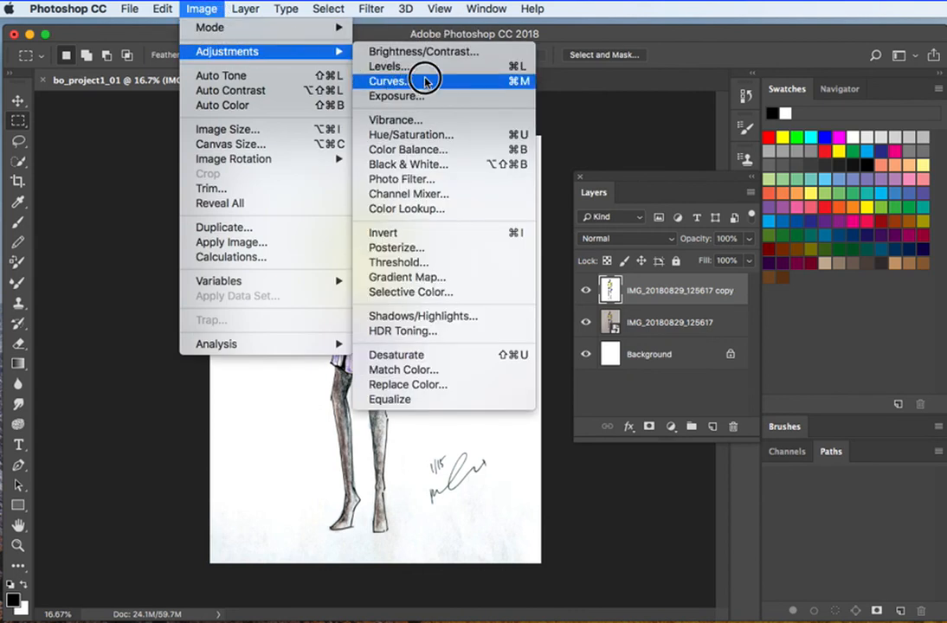
click(450, 134)
drag(600, 182, 536, 123)
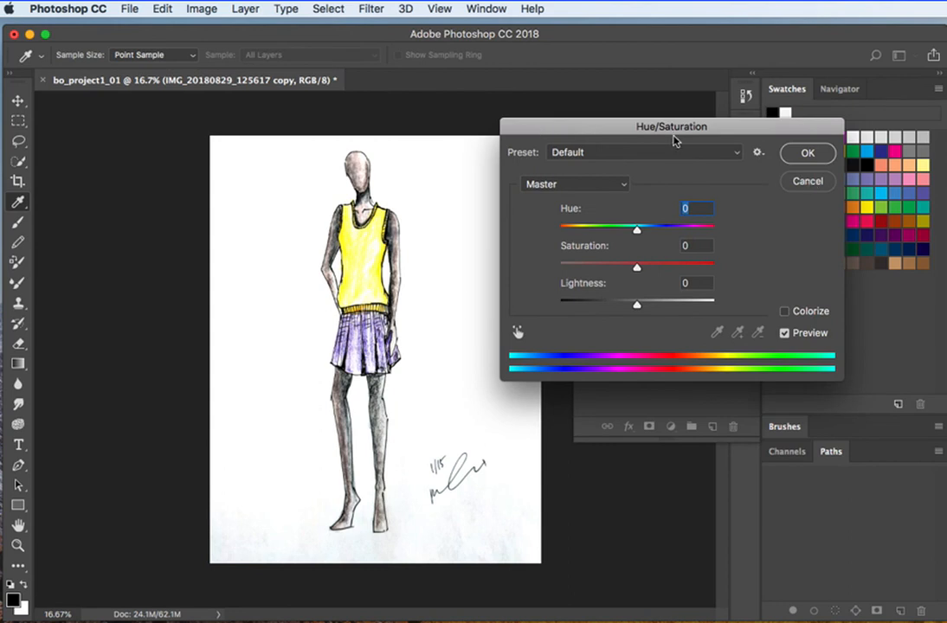
click(193, 10)
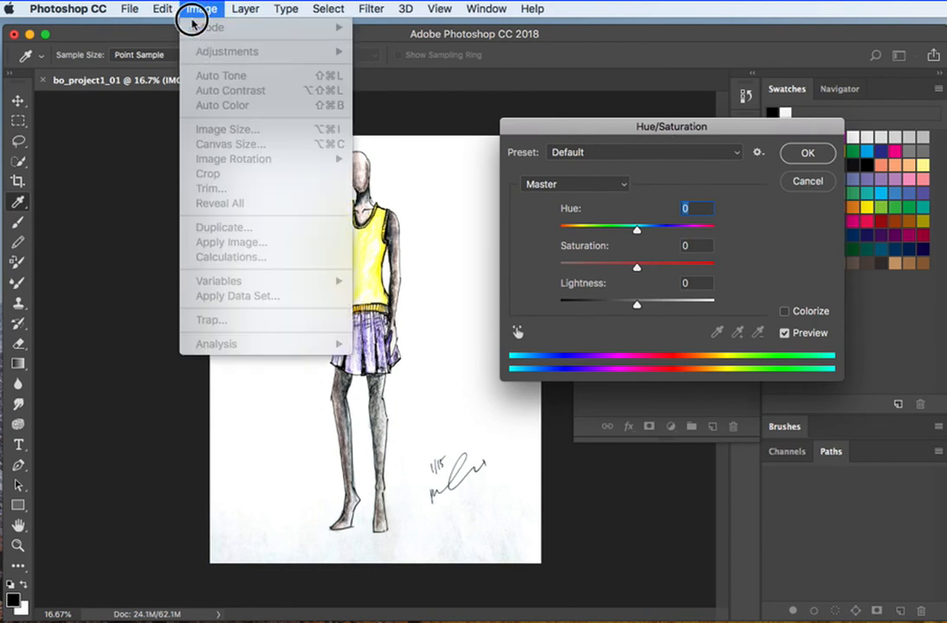
click(192, 10)
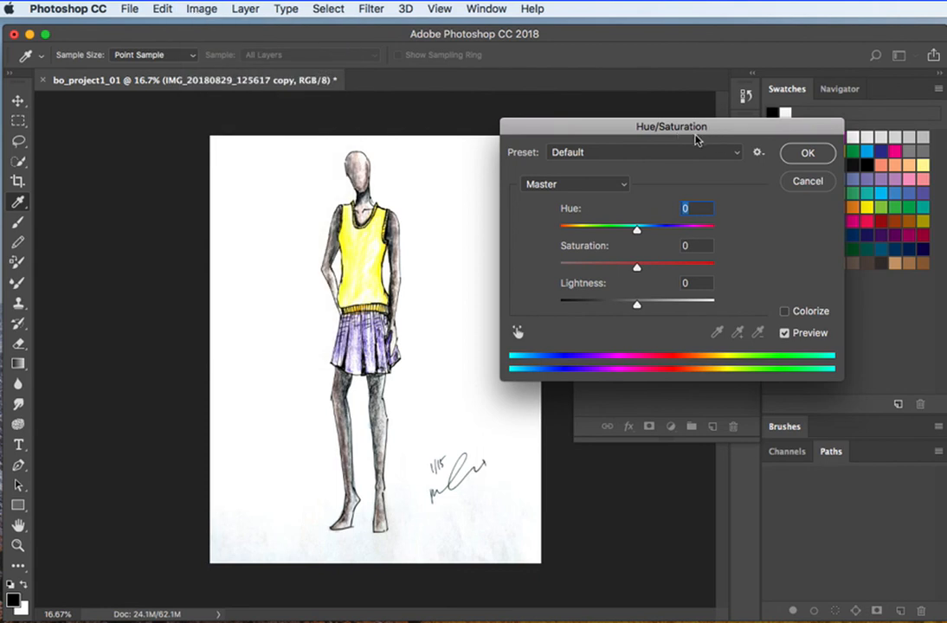
drag(636, 229, 592, 242)
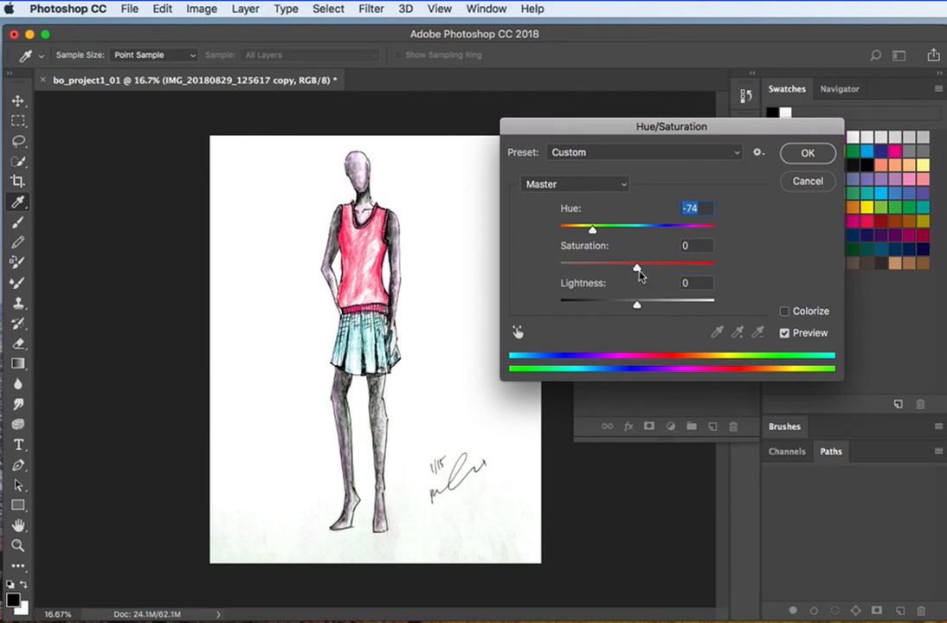
Set the saturation to +1 and the hue to -55, apply, and compare the recolored copy with the original layer.
mouse_move(641, 269)
mouse_down()
mouse_move(730, 275)
mouse_move(545, 275)
mouse_move(639, 279)
mouse_move(638, 270)
mouse_up()
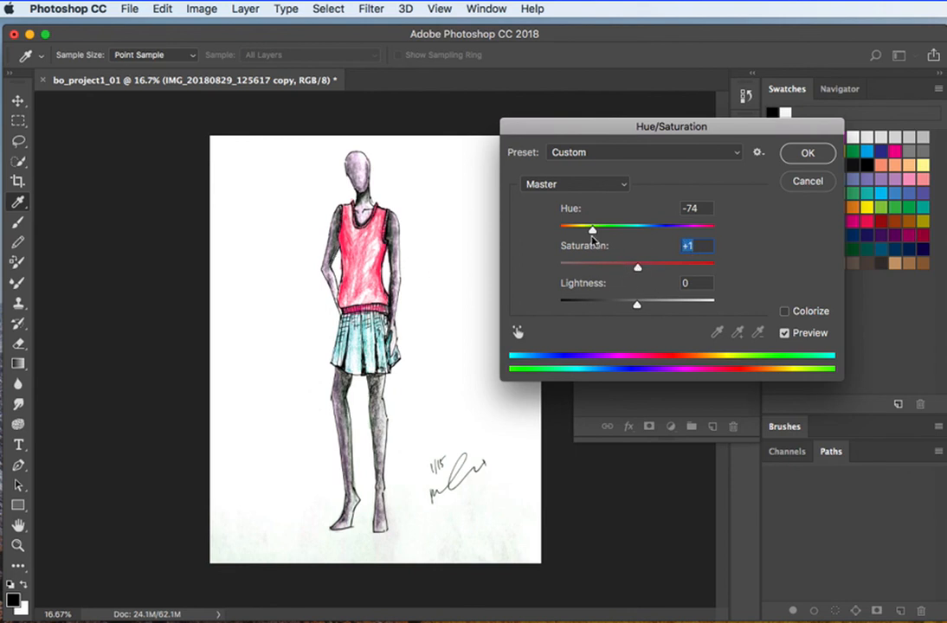
mouse_move(592, 231)
mouse_down()
mouse_move(571, 230)
mouse_move(599, 239)
mouse_up()
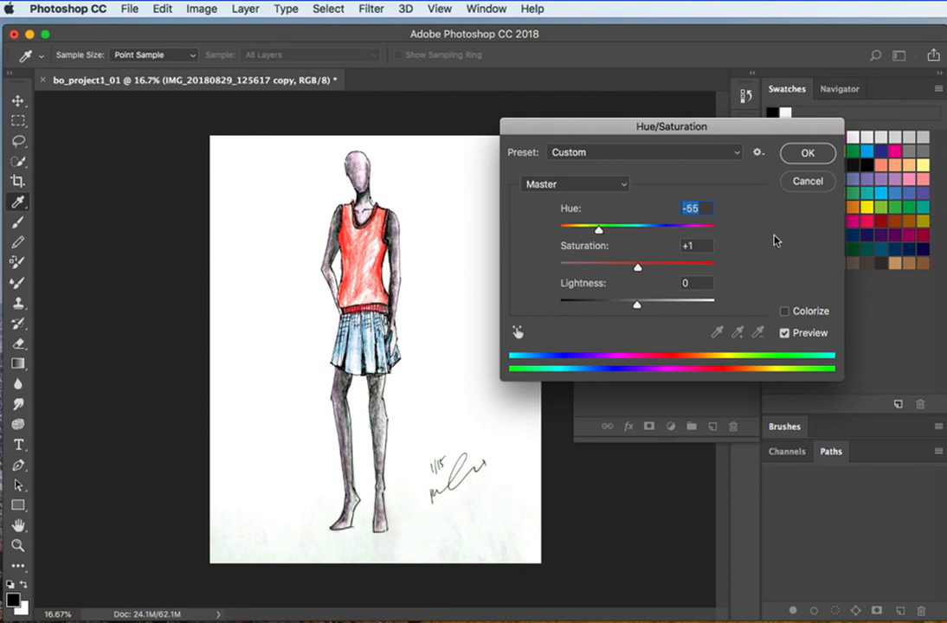
click(807, 154)
key(m)
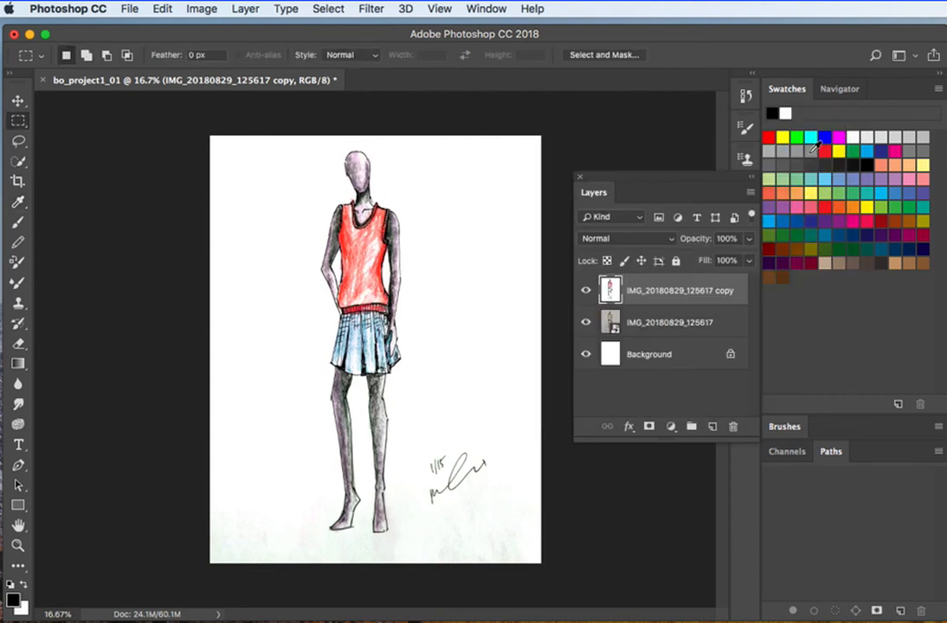
click(586, 290)
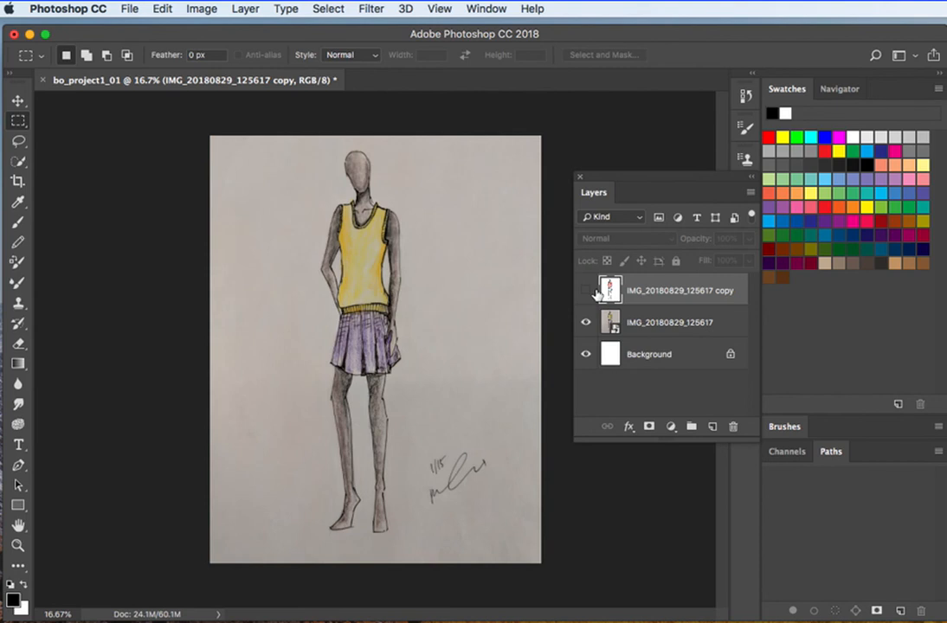
click(586, 291)
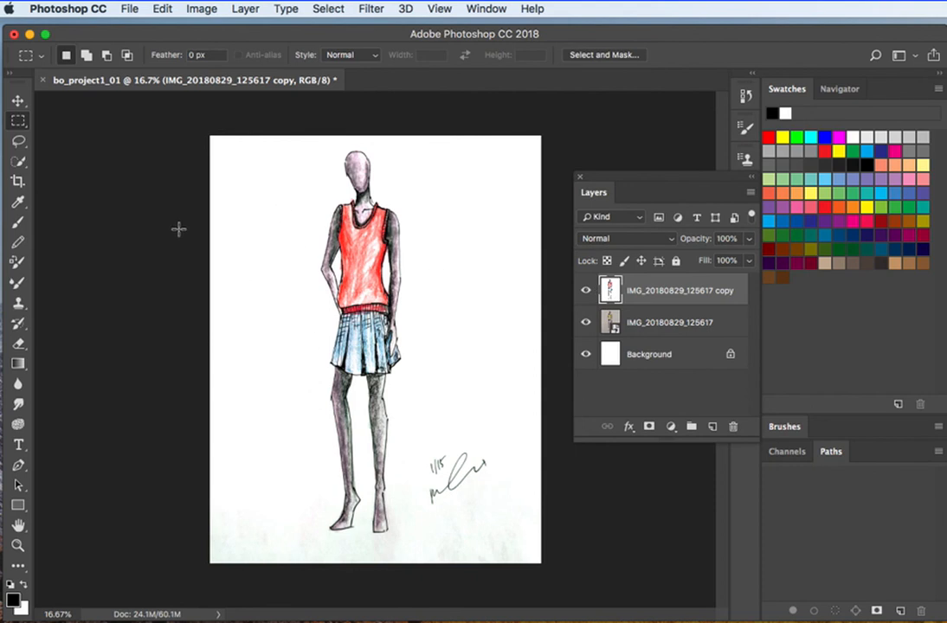
Save a copy of the document to the Desktop in JPEG format as bo_project1_01.jpg.
click(130, 9)
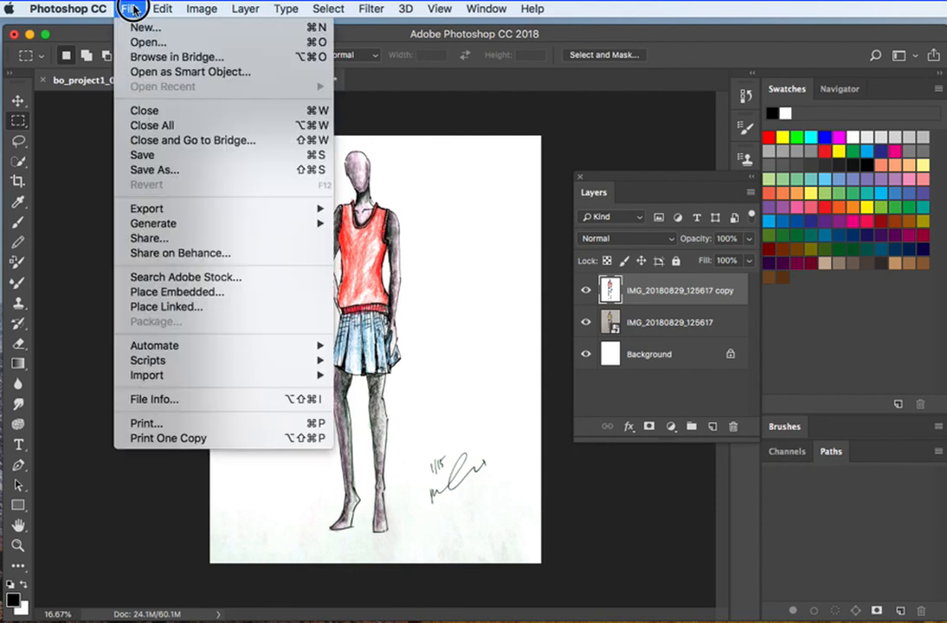
click(188, 172)
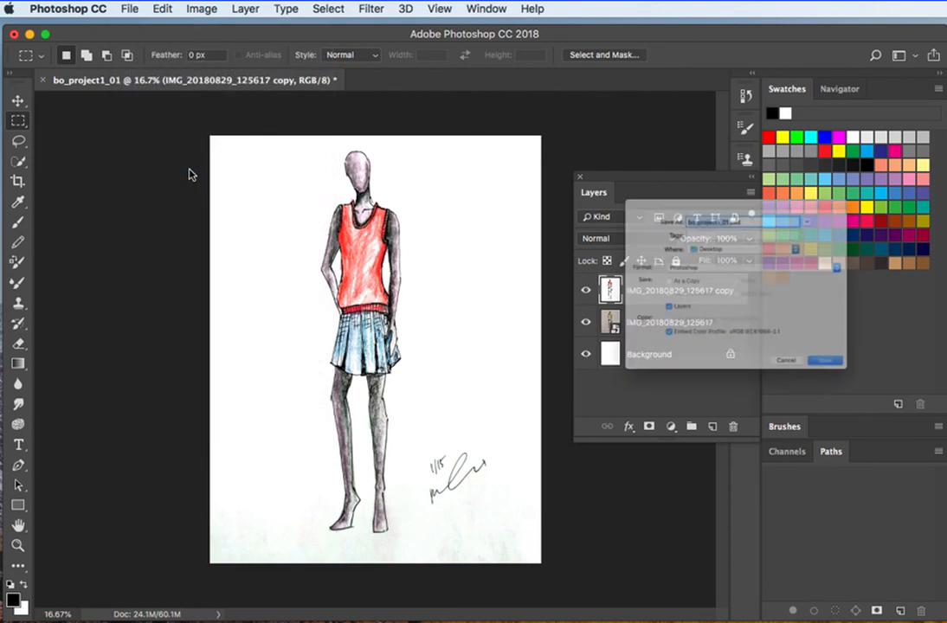
drag(543, 145, 478, 125)
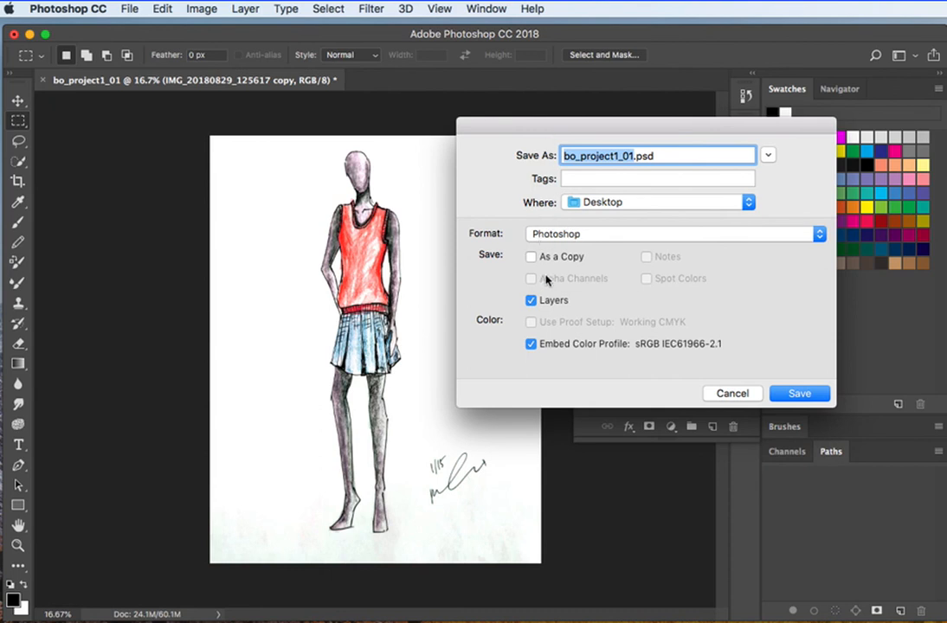
click(613, 235)
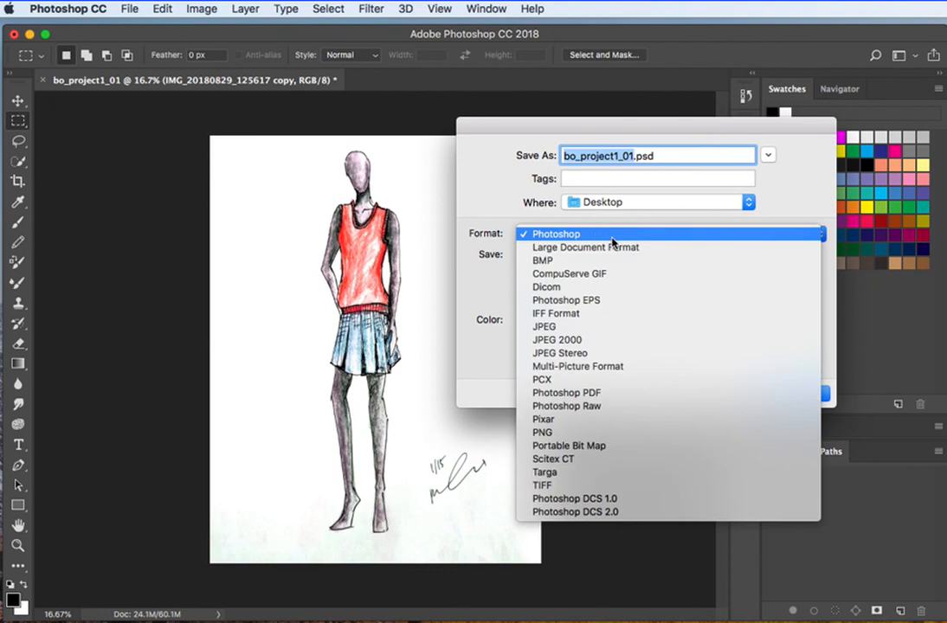
click(618, 328)
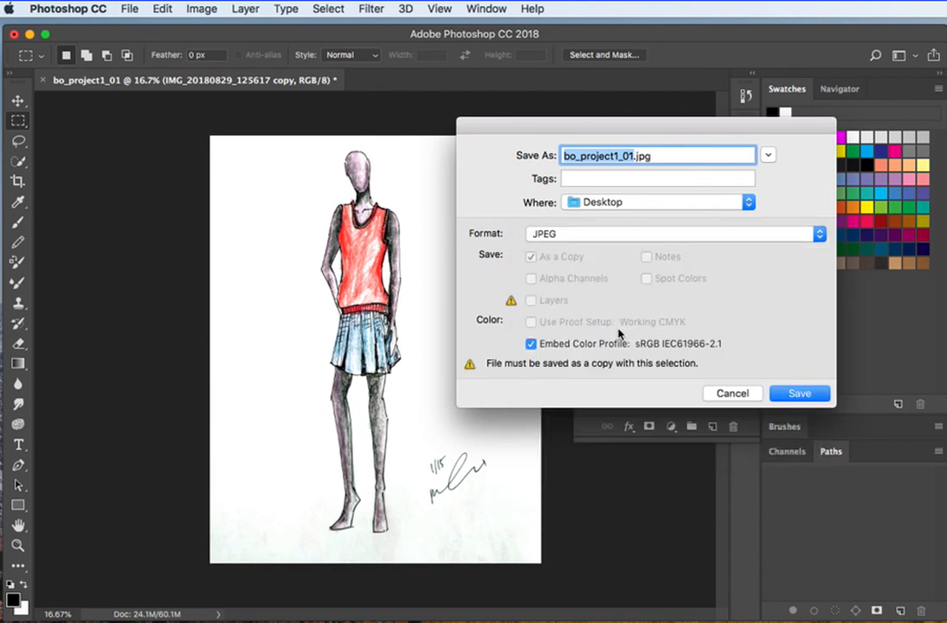
click(803, 393)
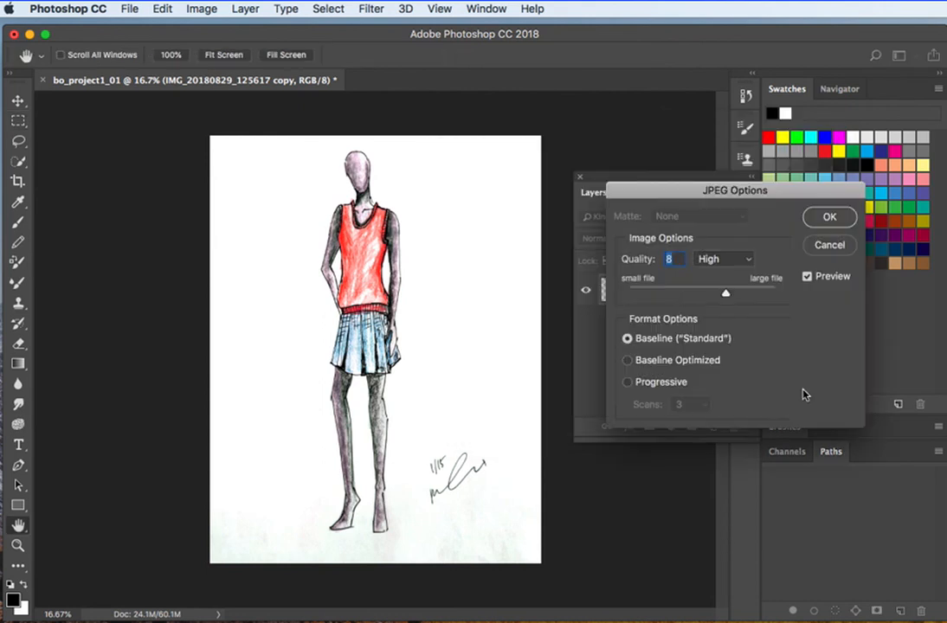
Raise the JPEG quality to 12, adjust it slightly lower, and accept the JPEG options.
drag(611, 191, 510, 148)
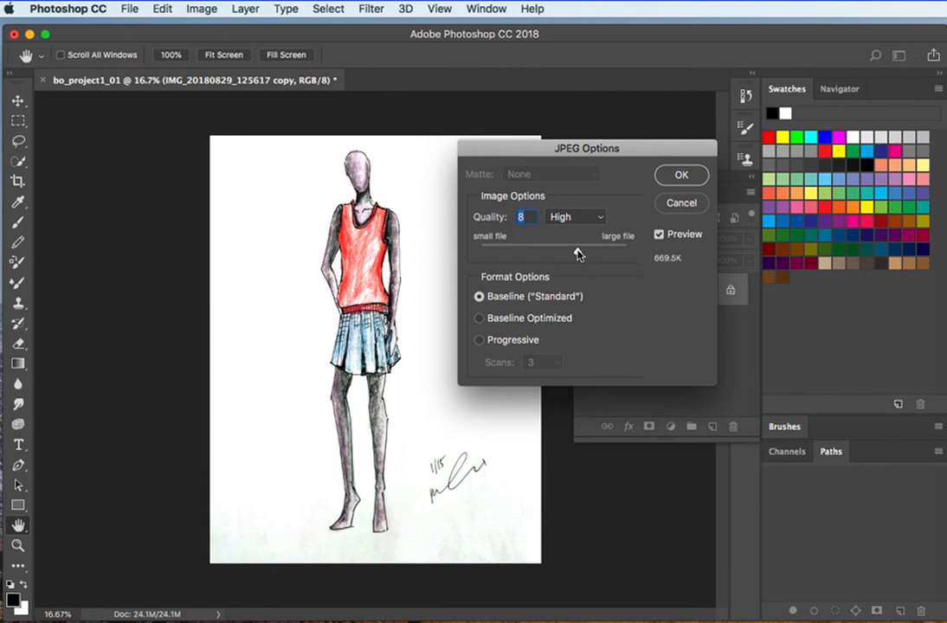
drag(578, 253, 647, 264)
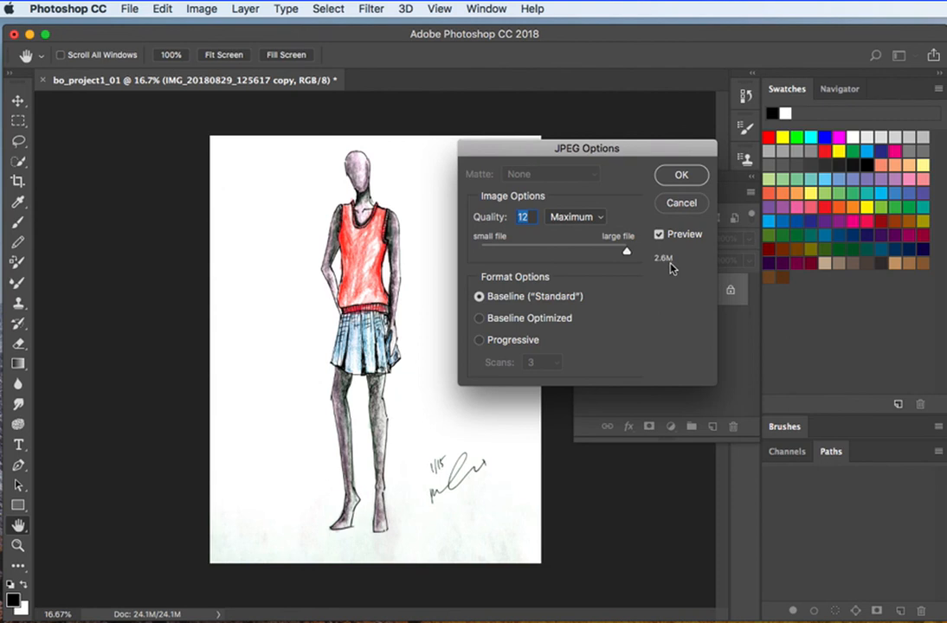
click(627, 253)
drag(626, 253, 616, 253)
click(681, 176)
key(m)
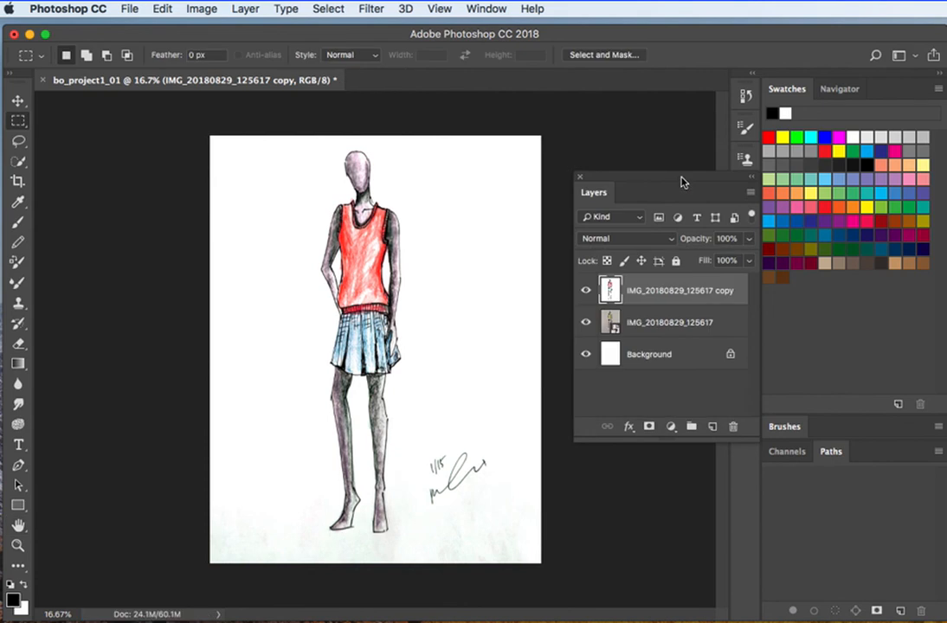
Switch to Preview, compare bo_project1_01.jpg side by side with IMG_20180829_125617.jpg, and return to Photoshop.
key(super+Tab)
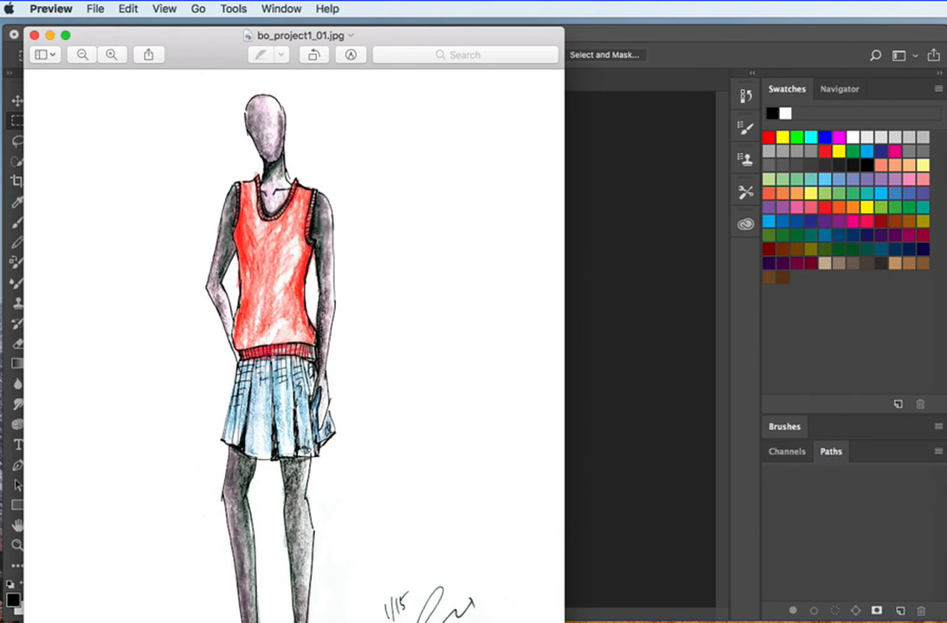
drag(563, 619, 486, 611)
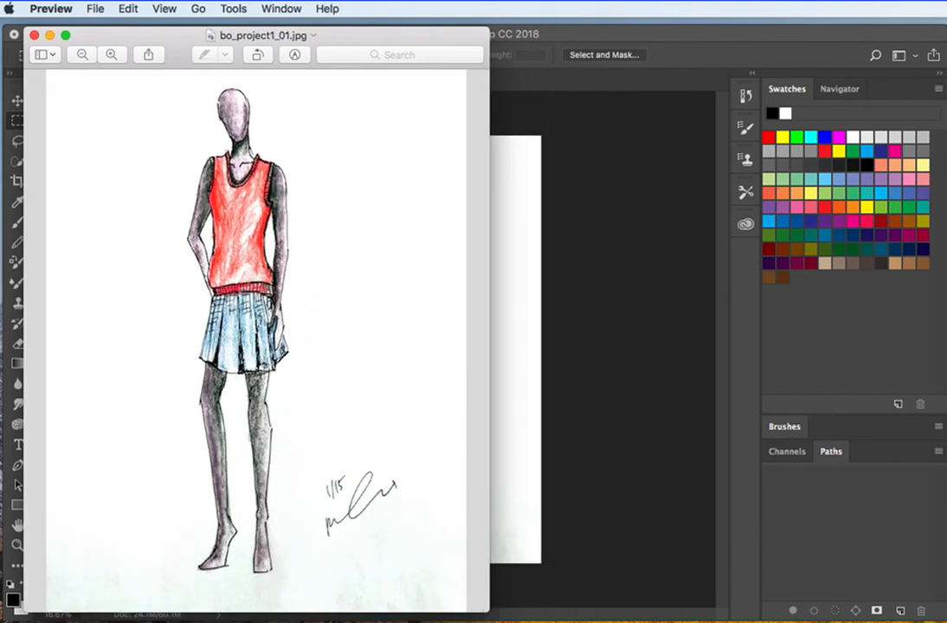
drag(946, 87, 602, 38)
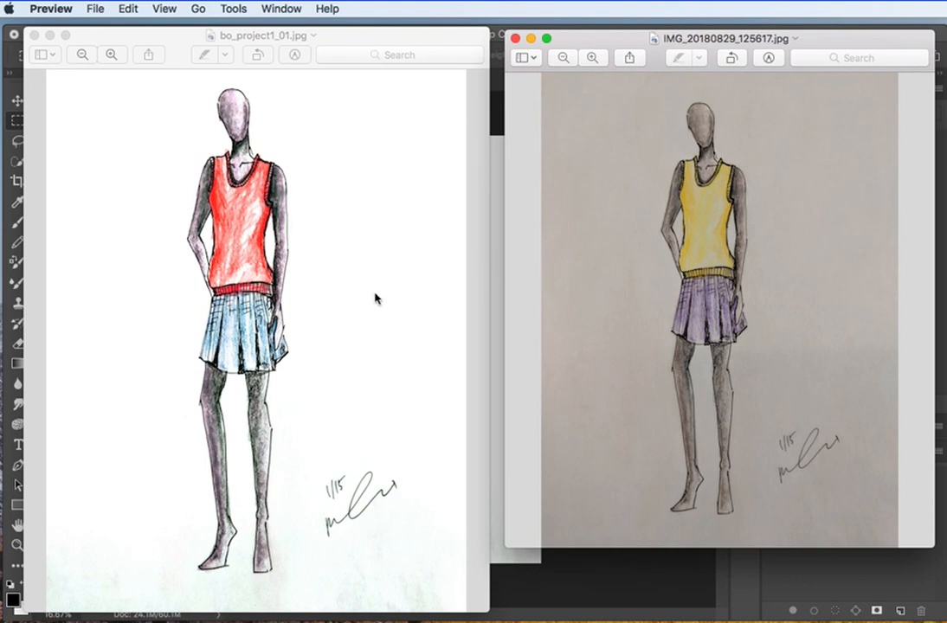
drag(617, 38, 945, 165)
drag(380, 40, 494, 43)
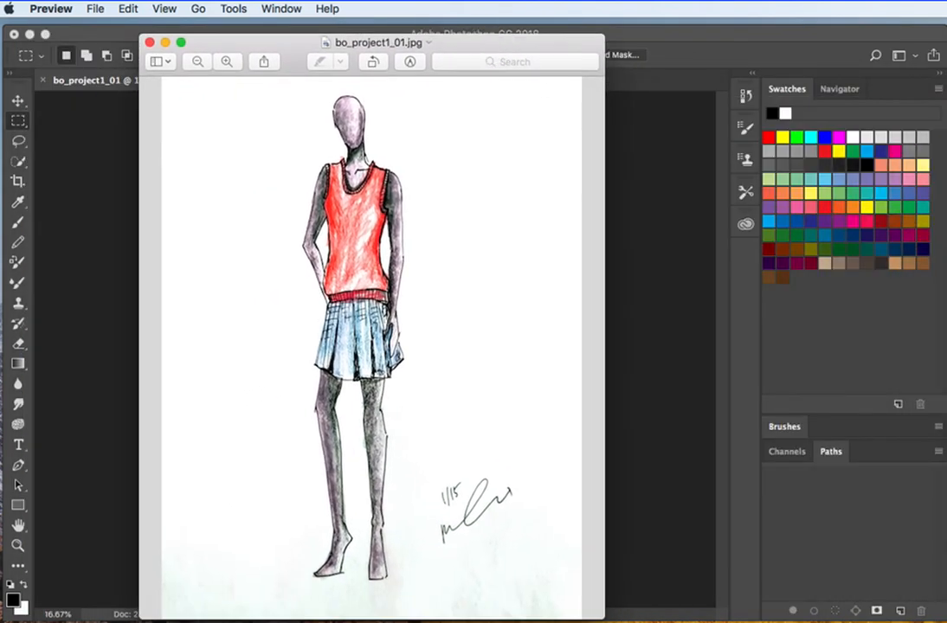
key(super+Tab)
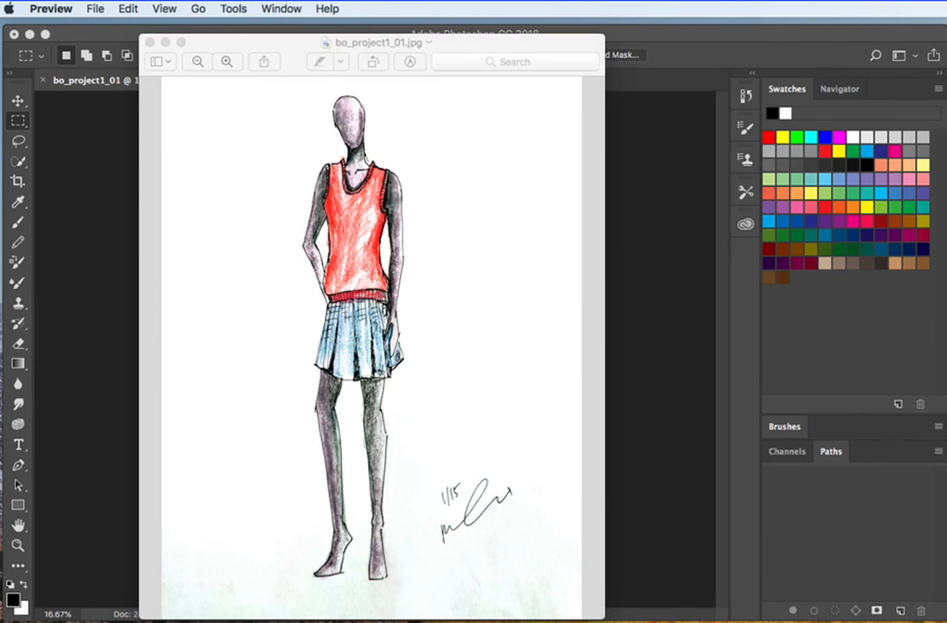